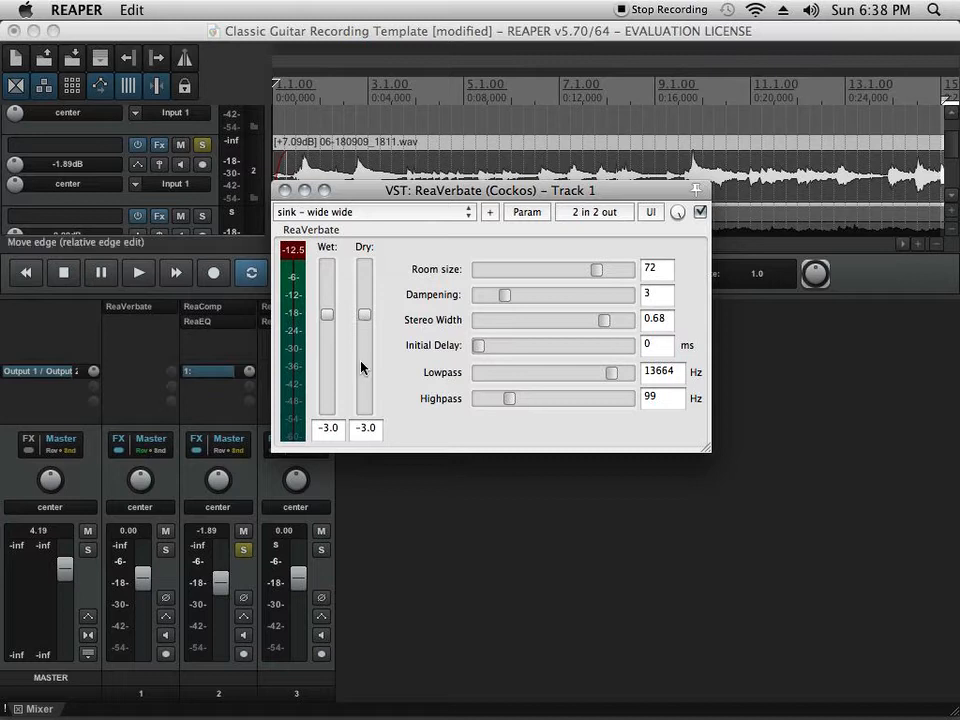
- Review the ReaVerbate settings on track 1 and close the plug-in window
left_click(286, 189)
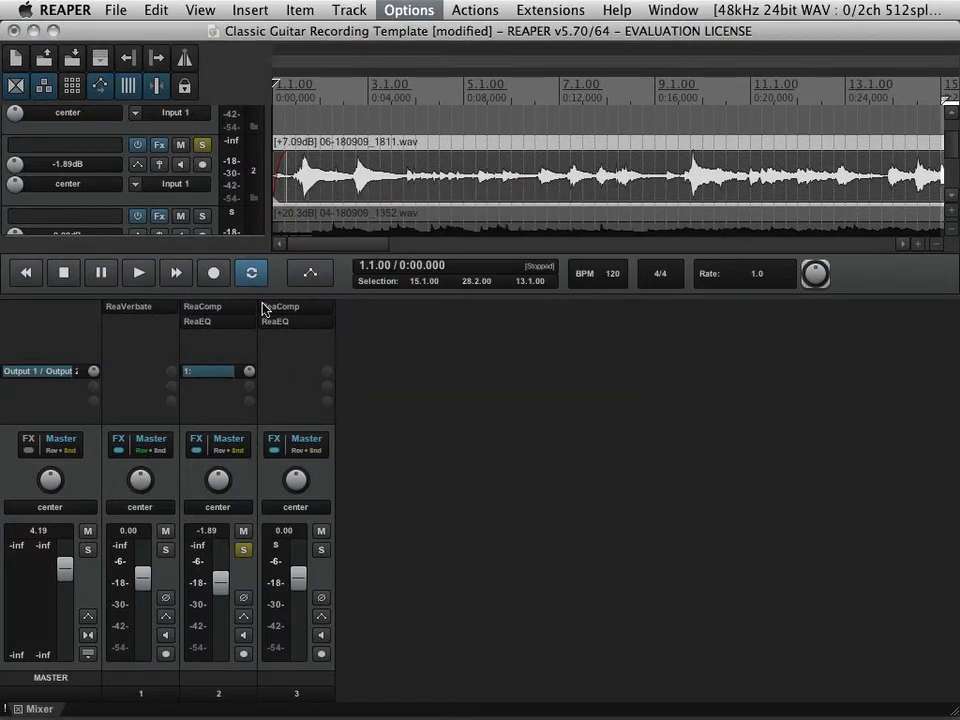
left_click(160, 309)
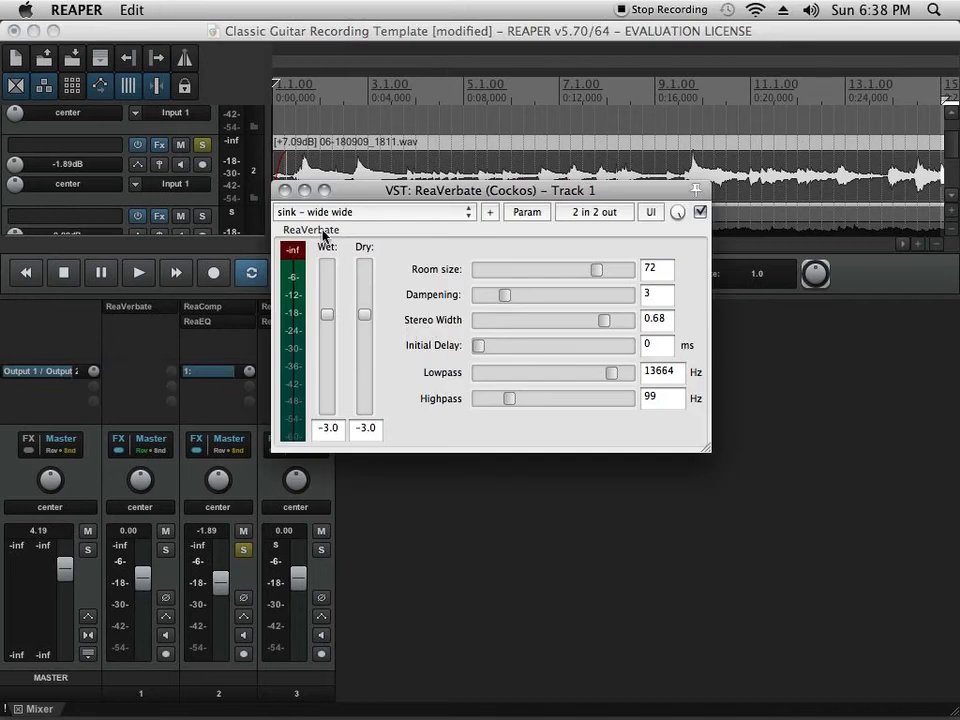
left_click(286, 189)
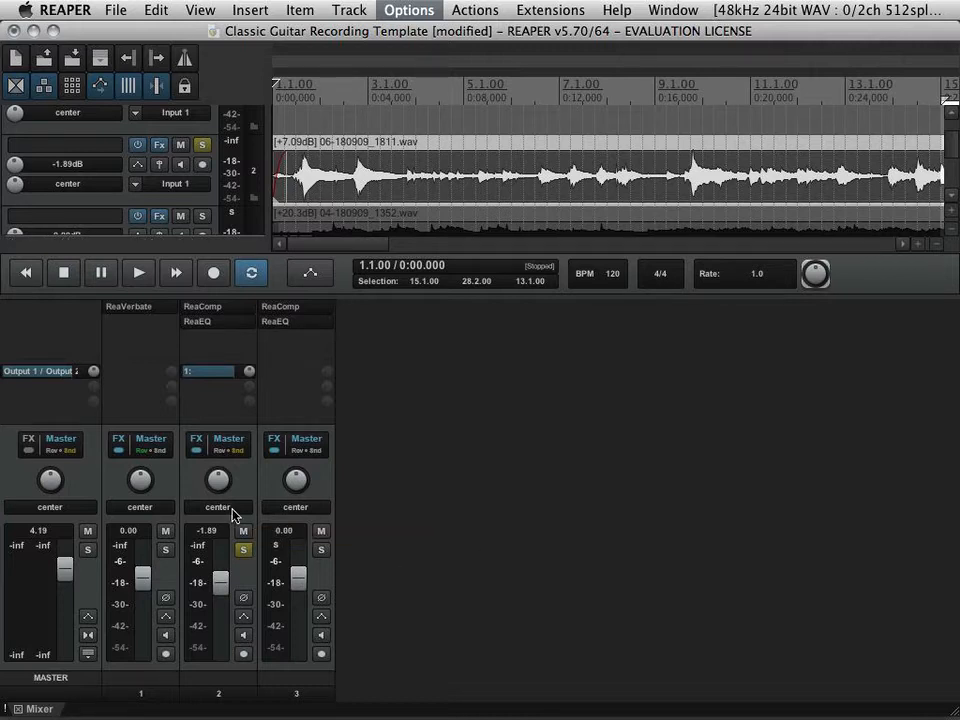
- Examine the fader mode options of track 2's send to track 1, leaving it on Post-Fader (Post-Pan)
left_click(230, 378)
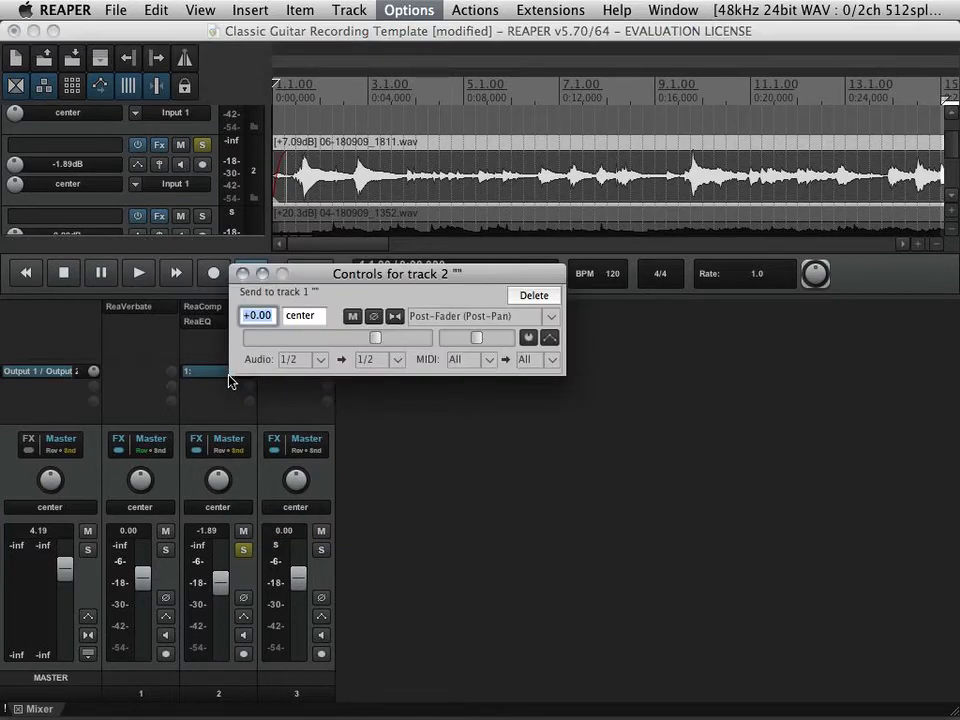
left_click(440, 316)
left_click(440, 337)
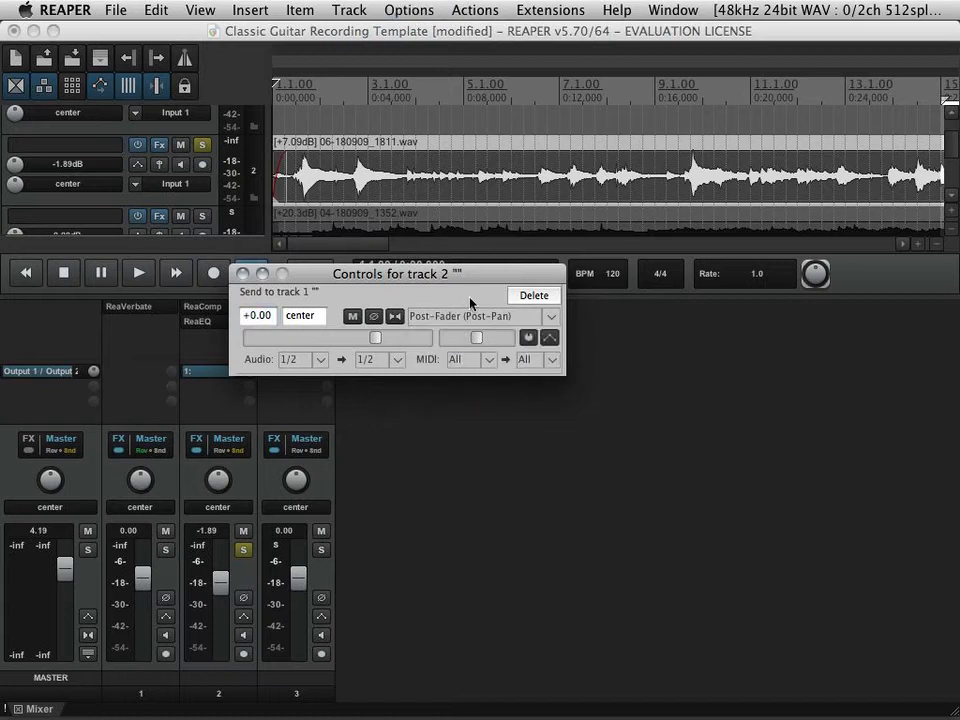
left_click_drag(476, 283, 546, 353)
left_click(550, 385)
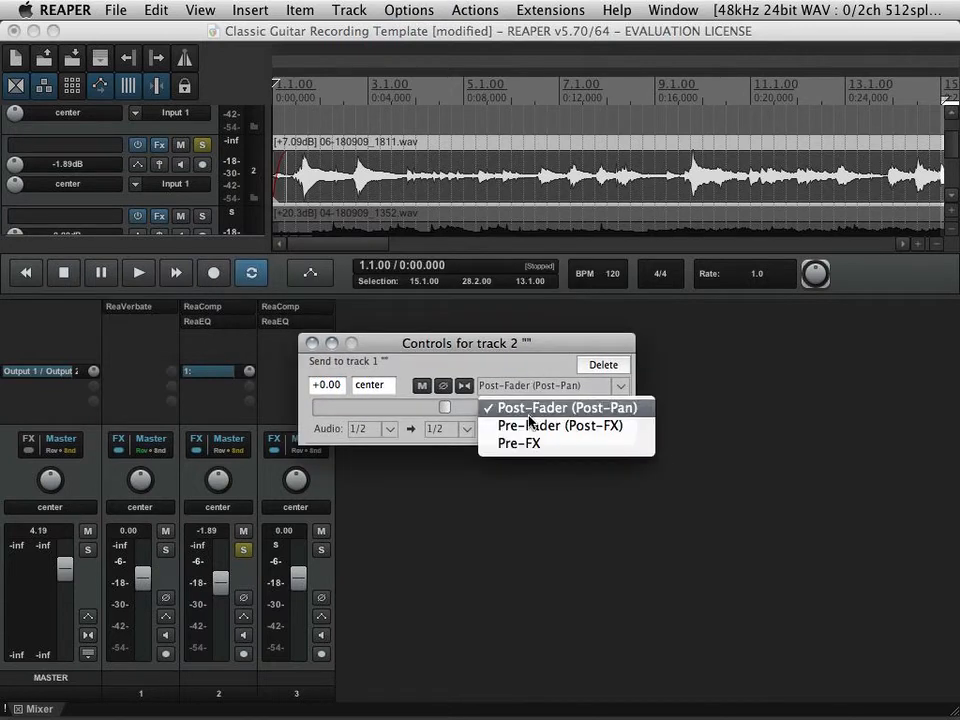
left_click(543, 349)
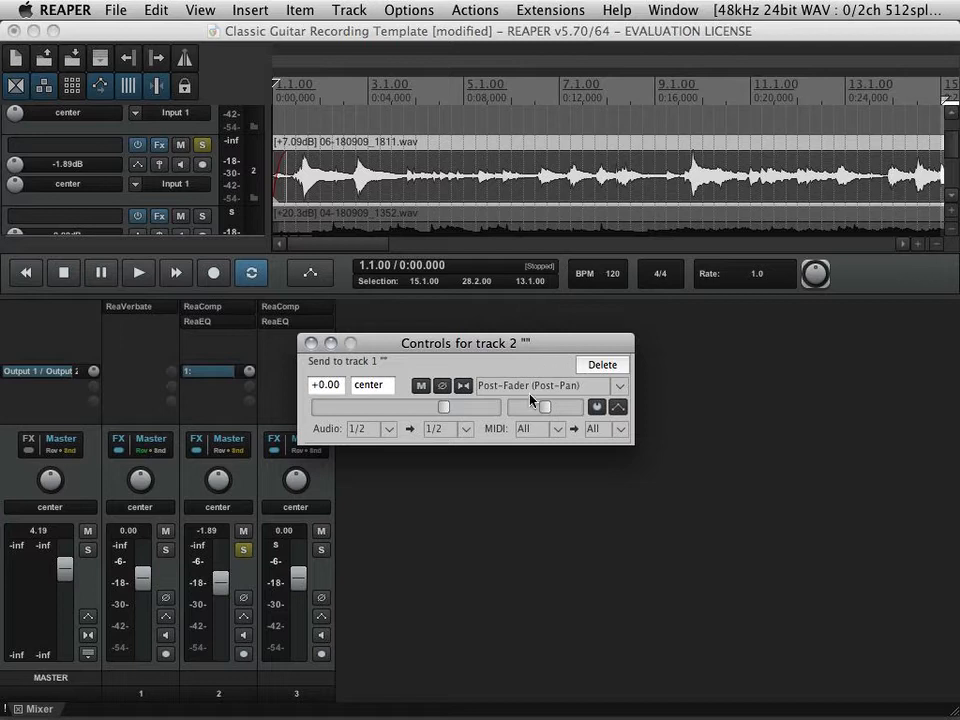
left_click(311, 343)
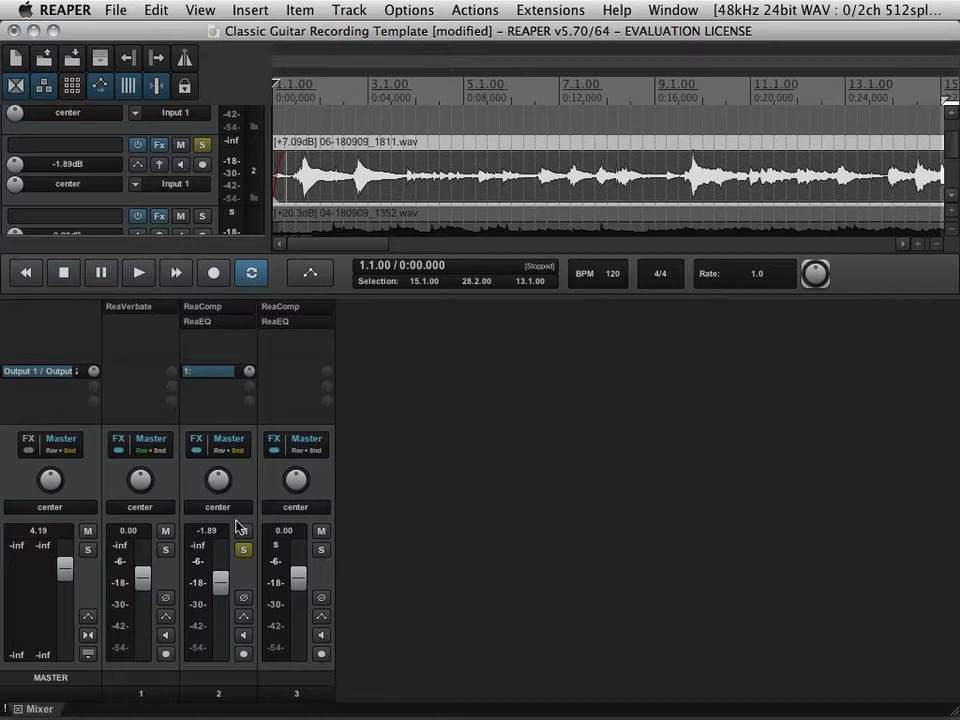
- Remove track 2's send and create a new one to track 1, keeping Post-Fader (Post-Pan)
right_click(230, 378)
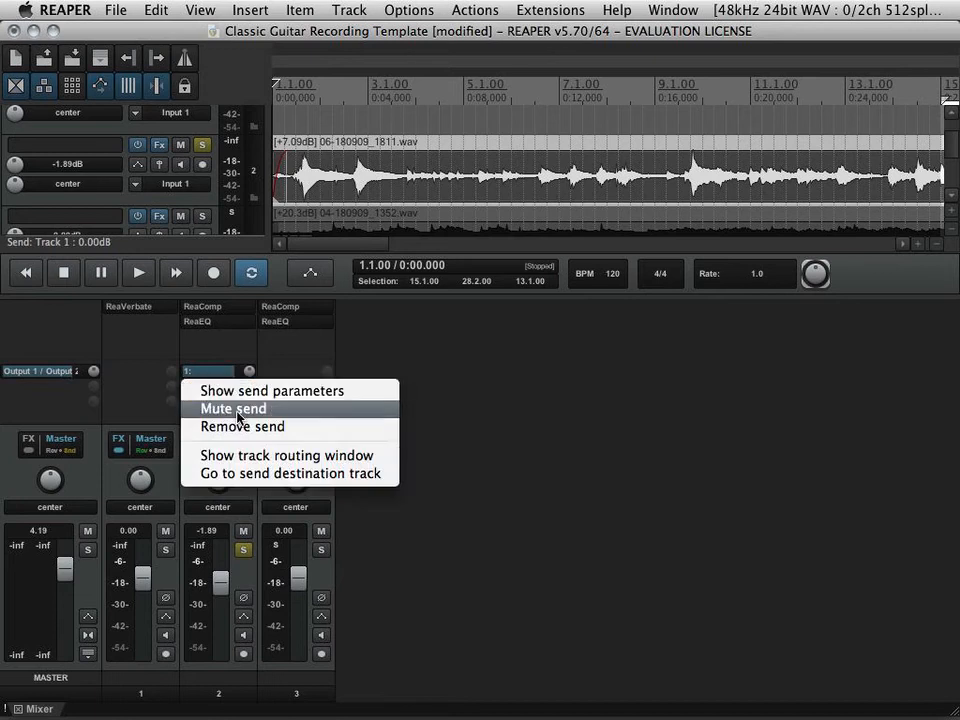
left_click(241, 427)
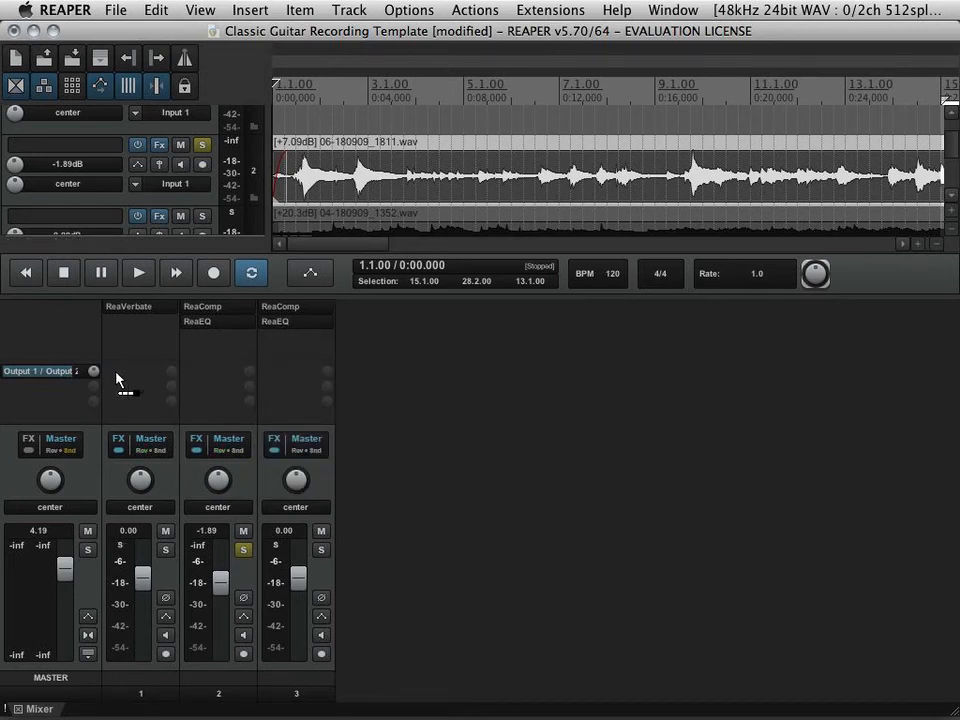
left_click_drag(133, 382, 133, 382)
left_click(345, 308)
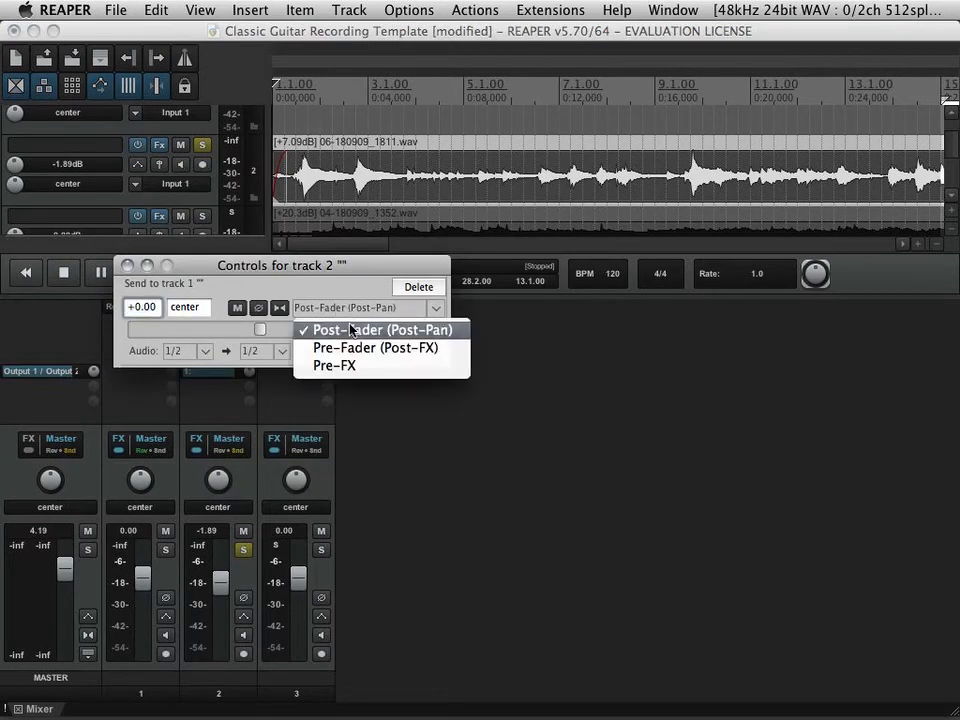
left_click(278, 268)
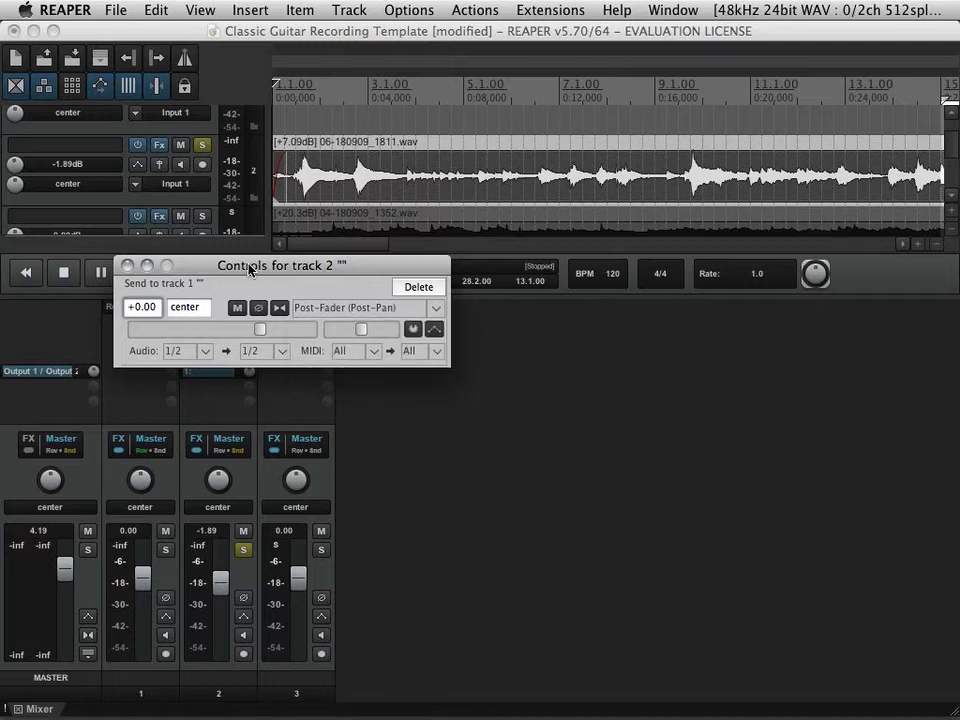
left_click_drag(278, 268, 321, 297)
- Try track 2 with pan 46% left, volume 6.16 dB and send level -7.83 dB, resetting pan to center and volume to 0.00 dB
mouse_move(229, 480)
left_mouse_down()
mouse_move(229, 465)
mouse_move(228, 481)
left_mouse_up()
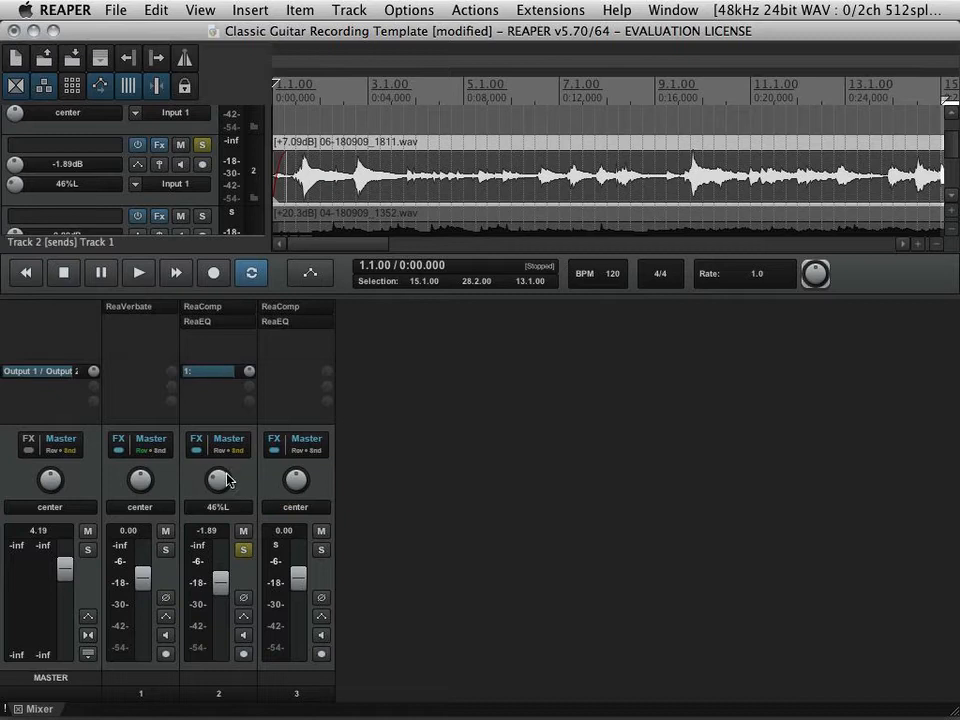
left_click_drag(215, 596, 231, 574)
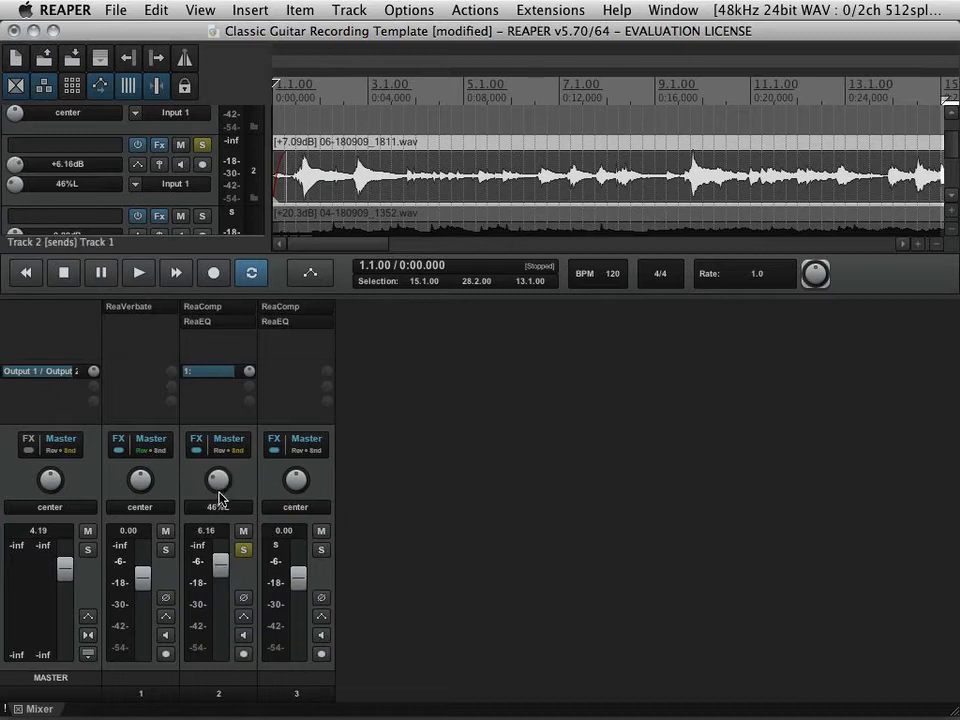
double_click(220, 572)
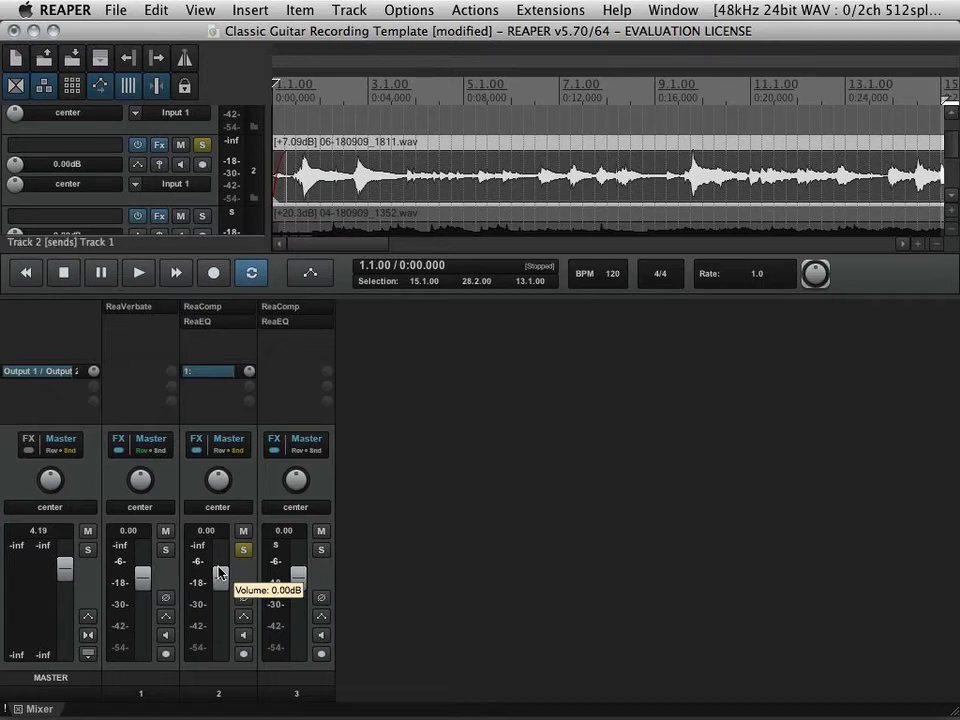
left_click_drag(250, 373, 250, 392)
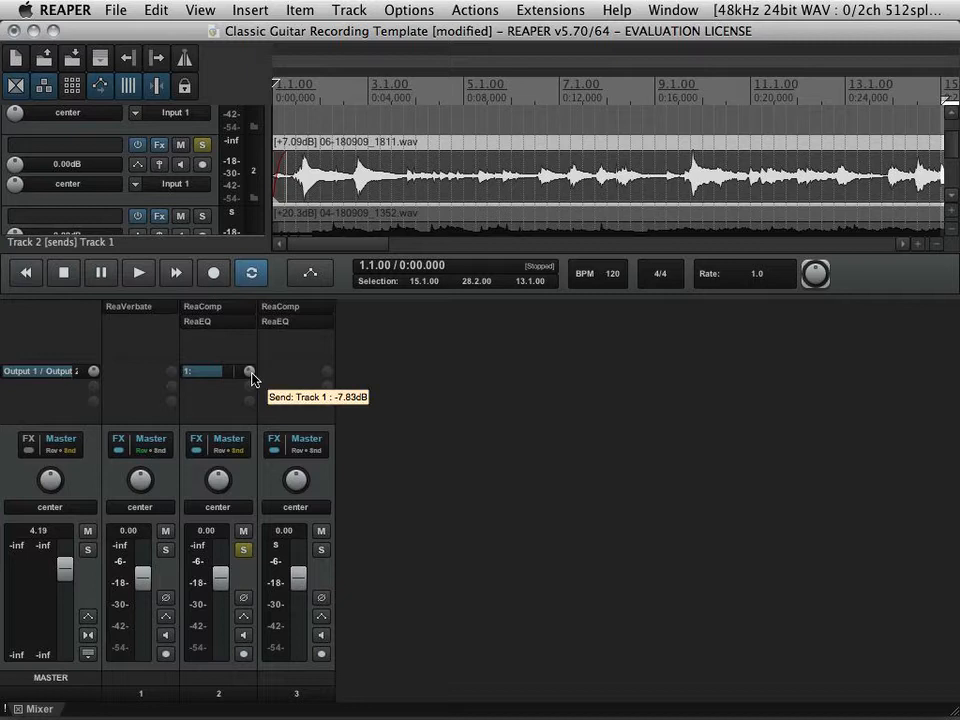
- Start playback and lower the master fader to -4.17 dB
left_click(142, 276)
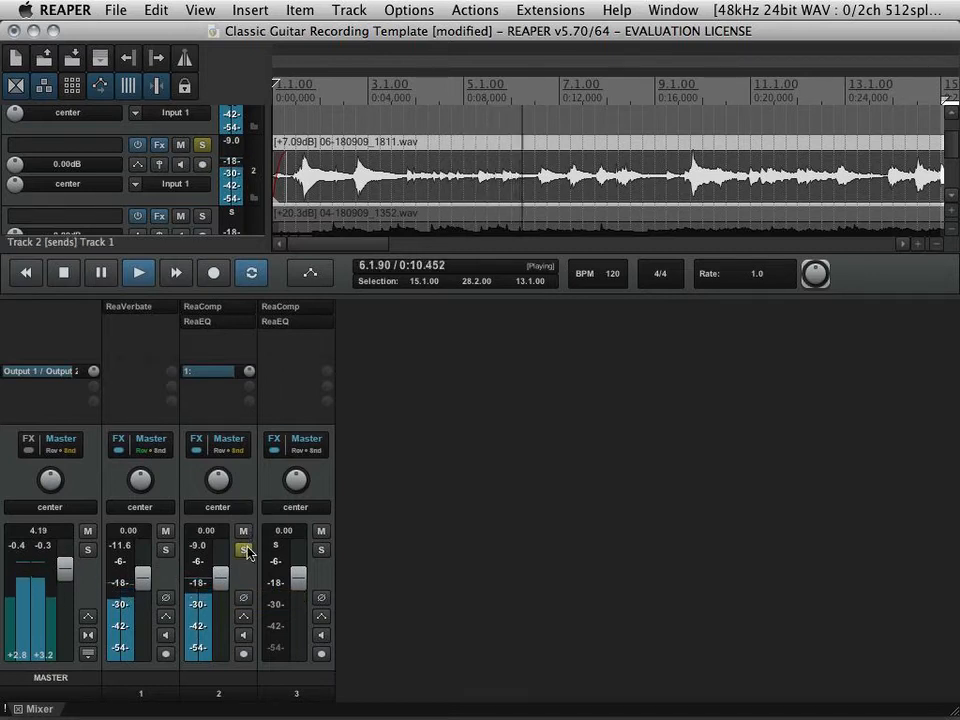
left_click(243, 598)
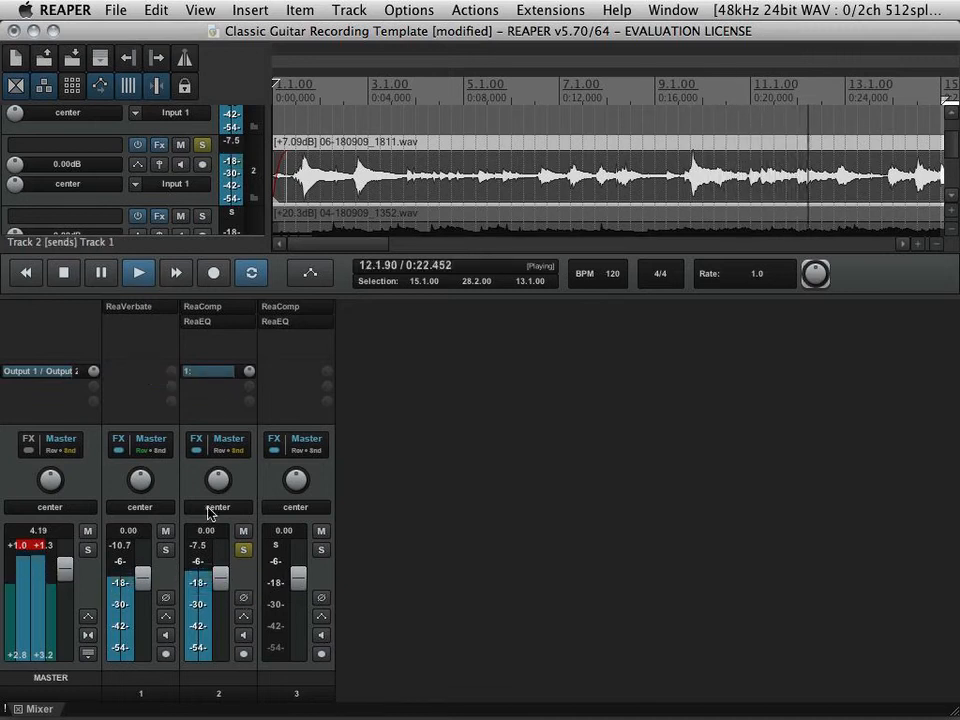
mouse_move(64, 572)
left_mouse_down()
mouse_move(65, 606)
mouse_move(63, 579)
left_mouse_up()
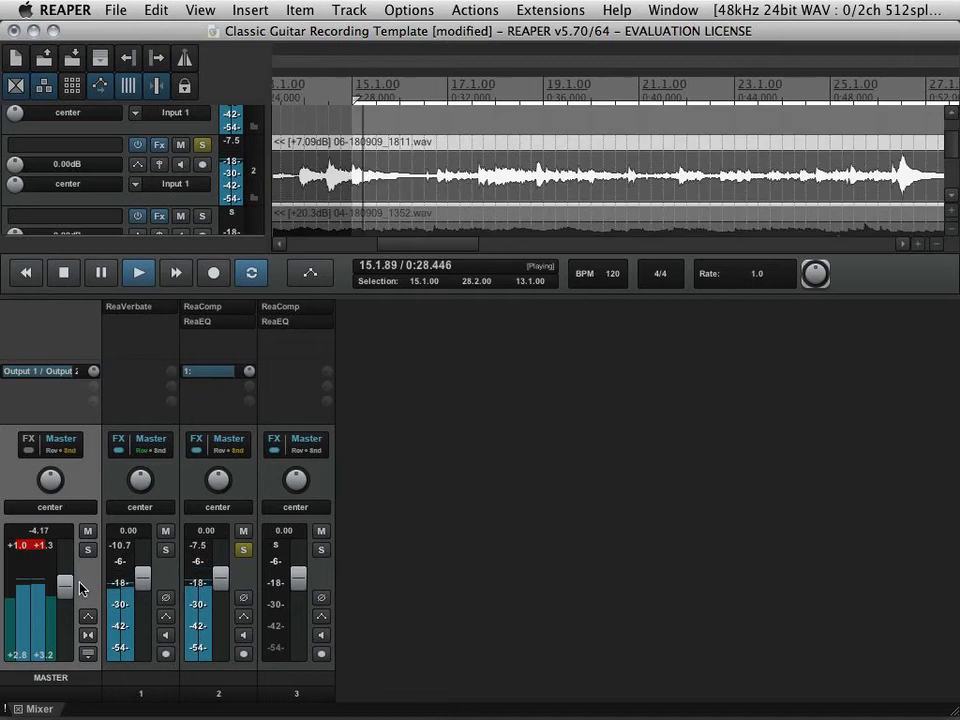
- Set track 2's send to track 1 to Pre-Fader (Post-FX) and close the send controls
right_click(212, 376)
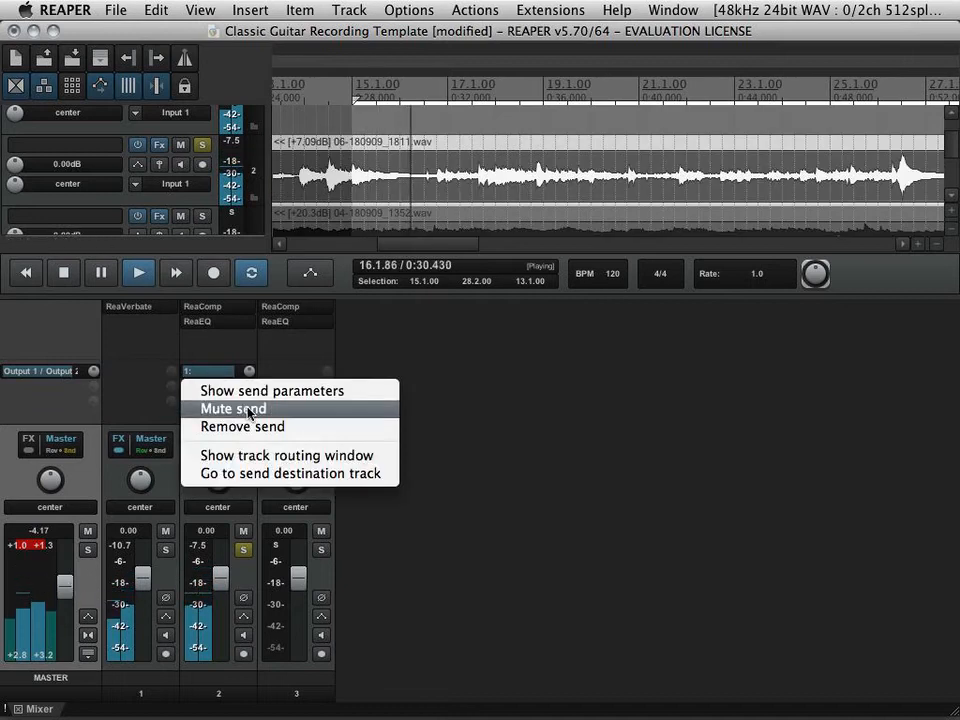
left_click(272, 390)
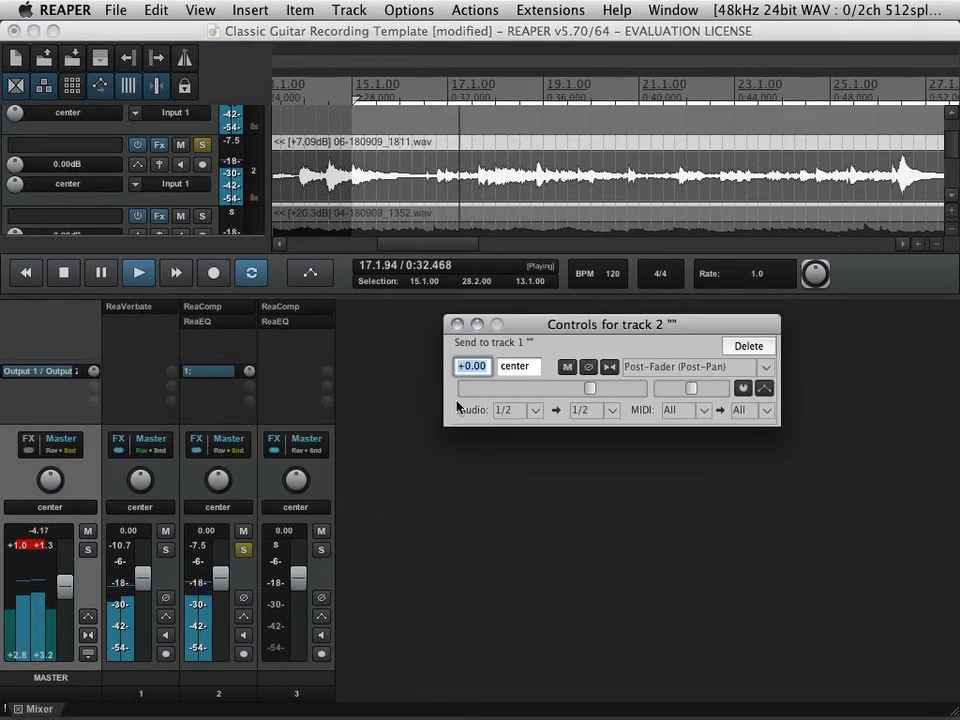
left_click(672, 368)
left_click(705, 407)
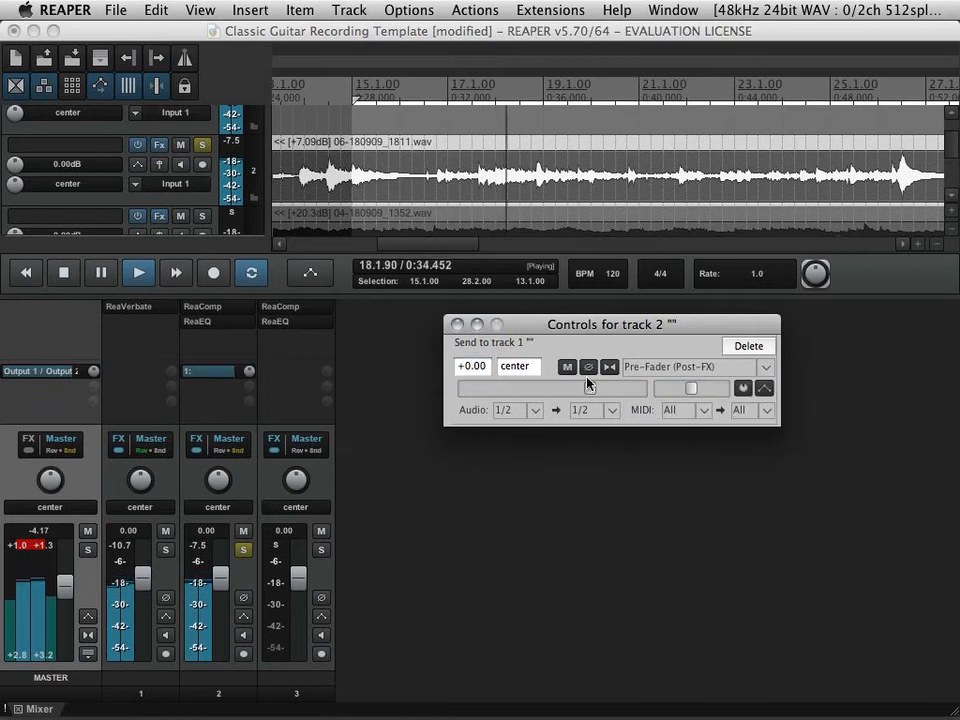
left_click(458, 325)
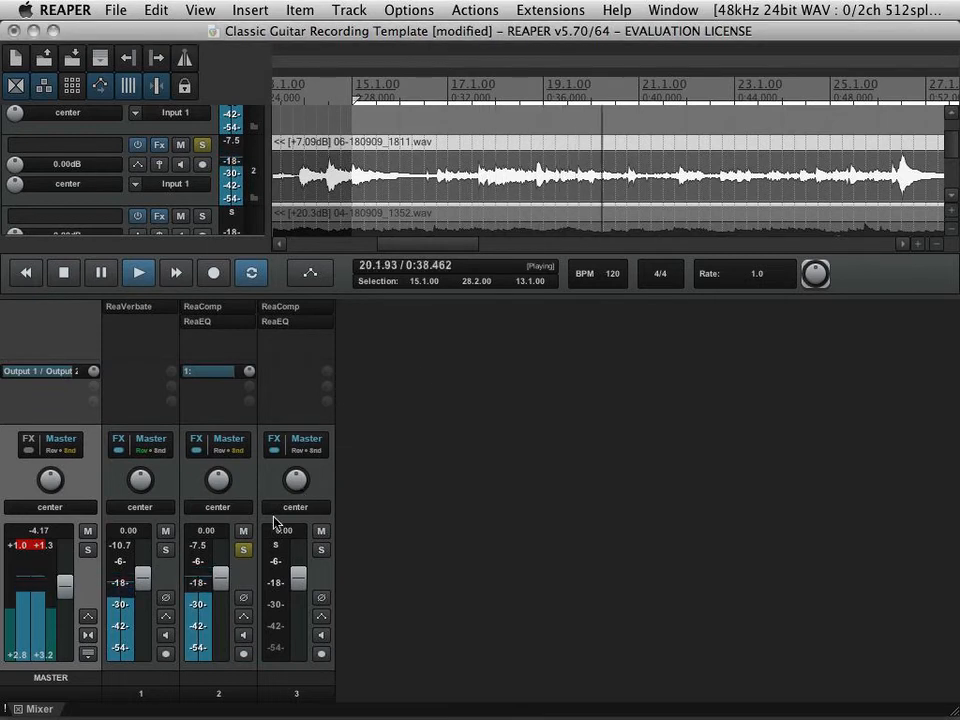
- Lower track 2's fader to about -2.80 dB during playback and bring it back up to -0.94 dB
mouse_move(222, 580)
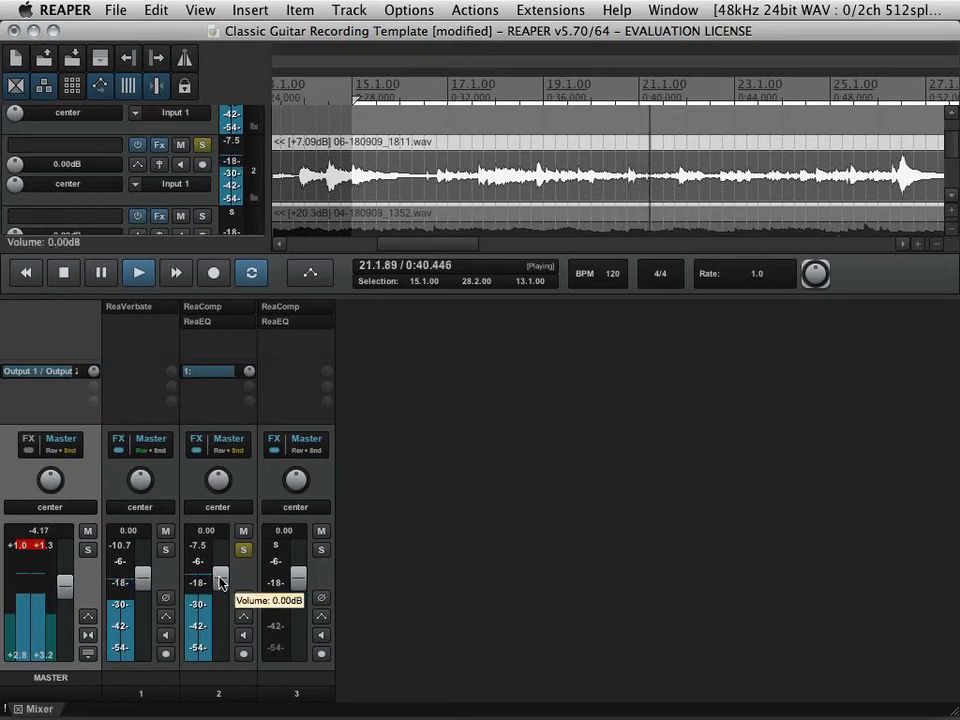
mouse_move(222, 580)
left_mouse_down()
mouse_move(223, 600)
mouse_move(223, 586)
left_mouse_up()
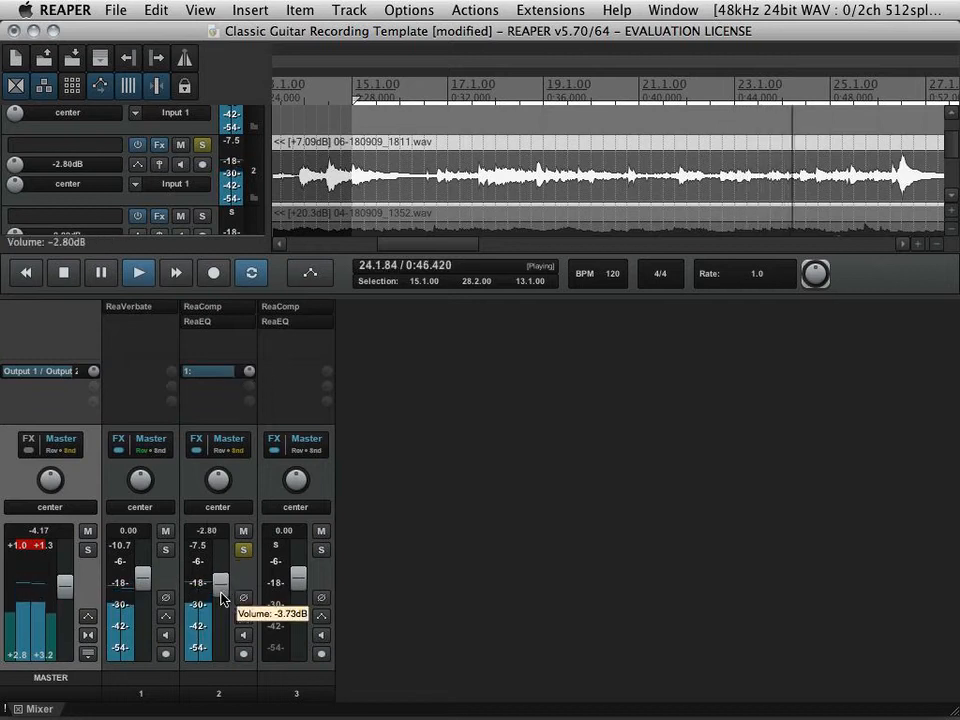
left_click_drag(223, 582, 223, 582)
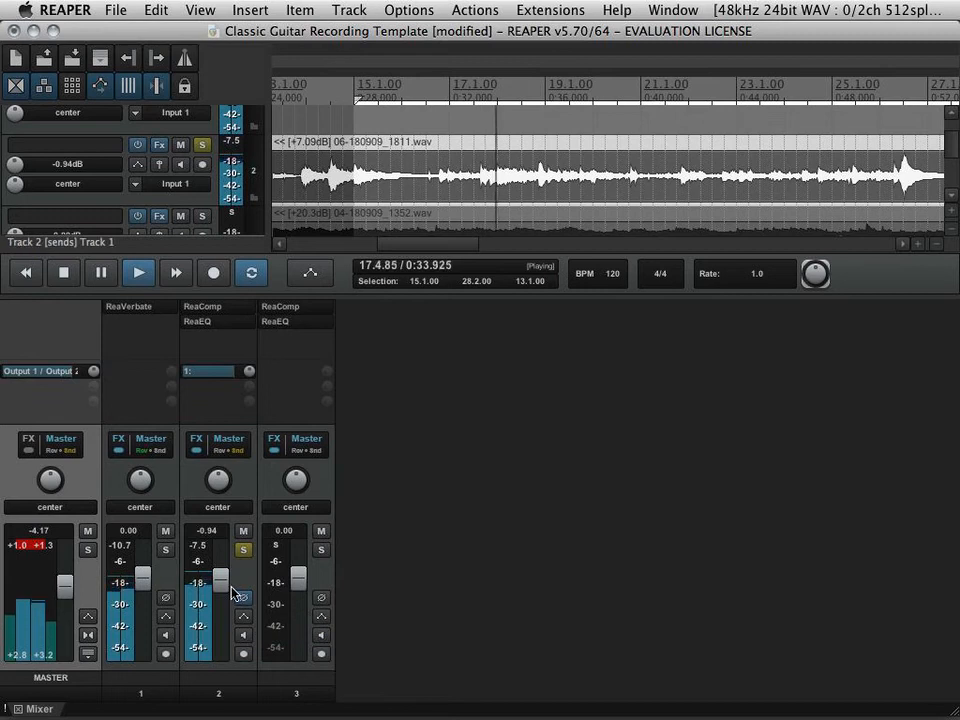
- Set both the dry and wet levels of track 1's ReaVerbate to 0.0 dB and close its window
left_click(160, 307)
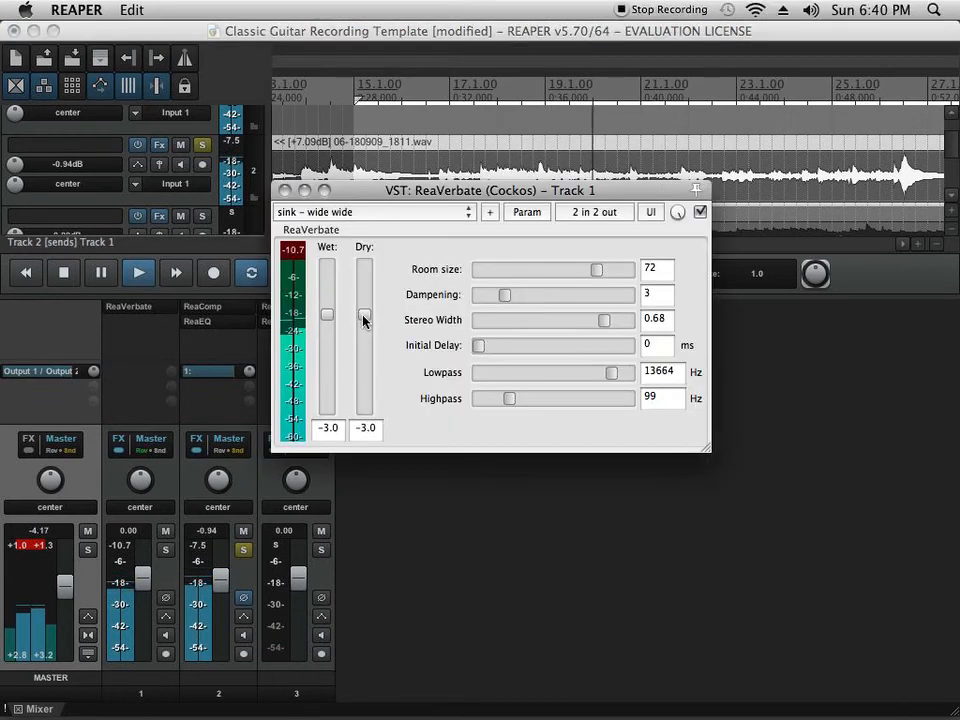
mouse_move(364, 316)
left_mouse_down()
mouse_move(368, 418)
mouse_move(360, 314)
left_mouse_up()
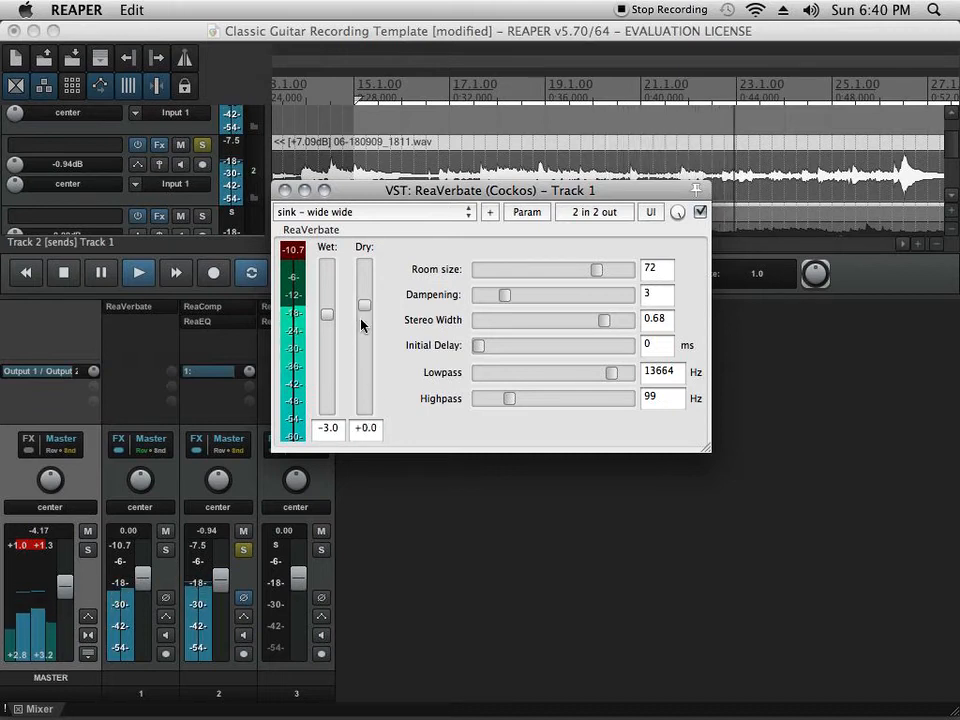
double_click(327, 316)
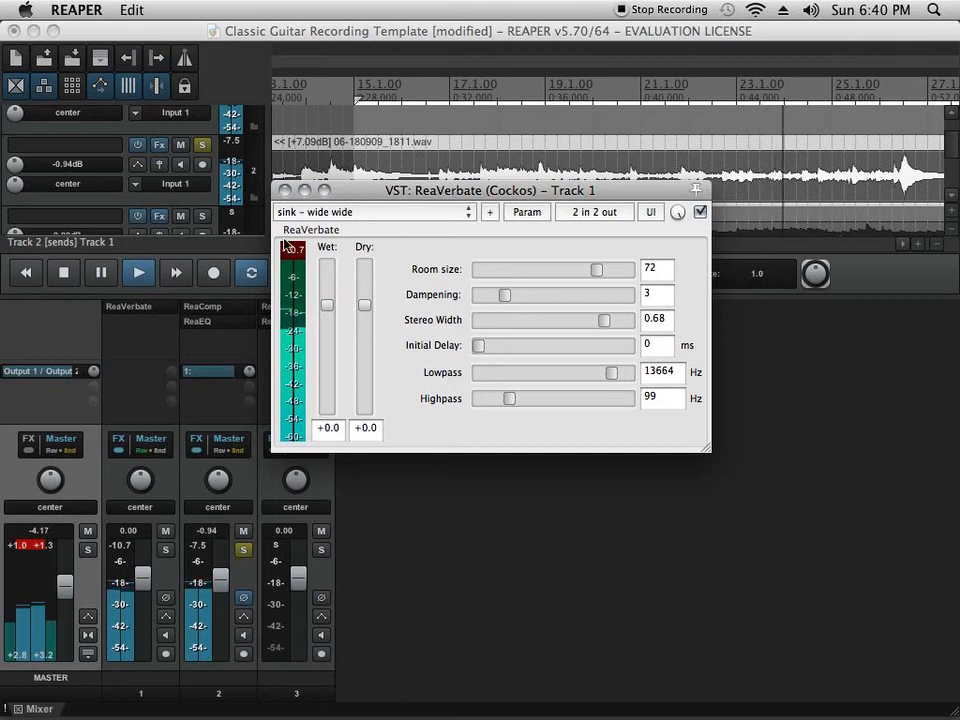
left_click(285, 190)
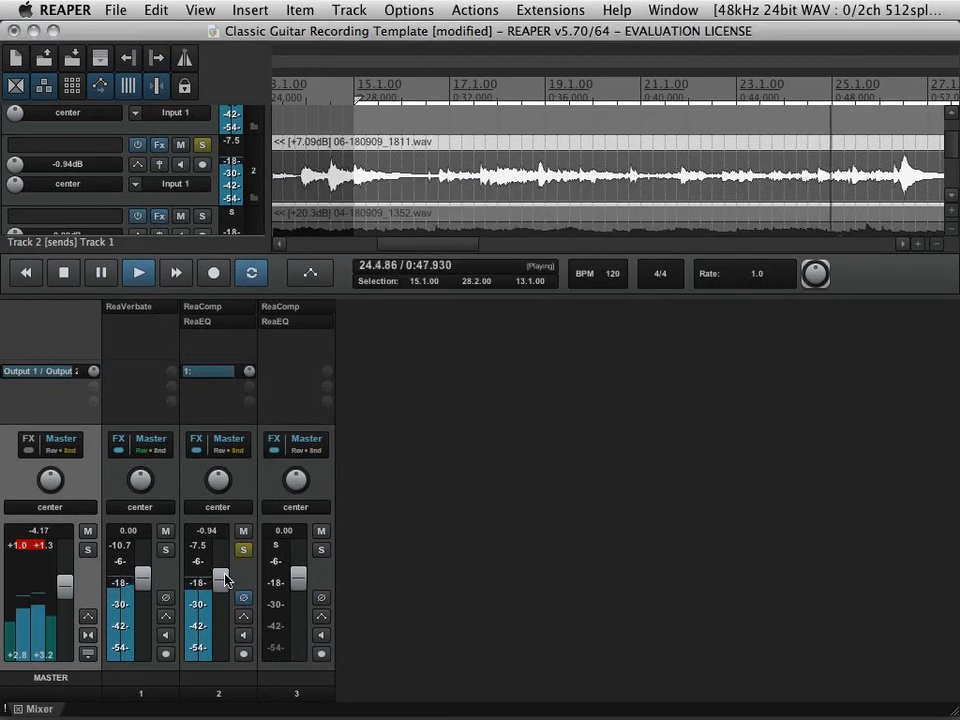
- Lower track 2's fader to -22.2 dB and reset the master fader to 0.00 dB
left_click_drag(226, 578, 223, 614)
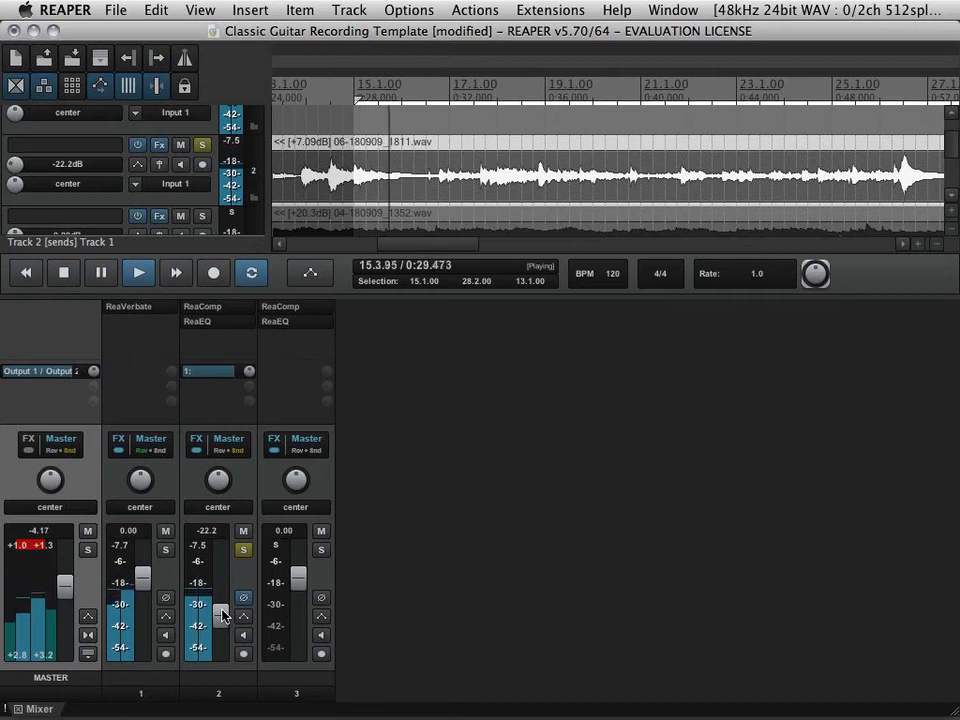
double_click(62, 592)
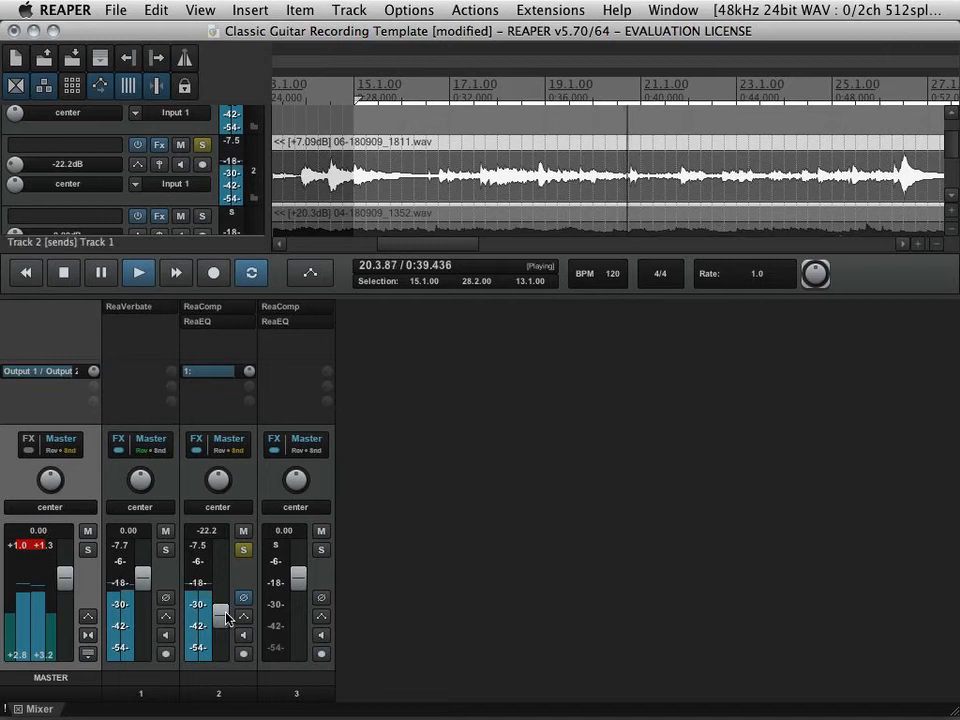
- Reset track 2's fader to 0.00 dB and raise it to about 7.04 dB during playback
double_click(225, 614)
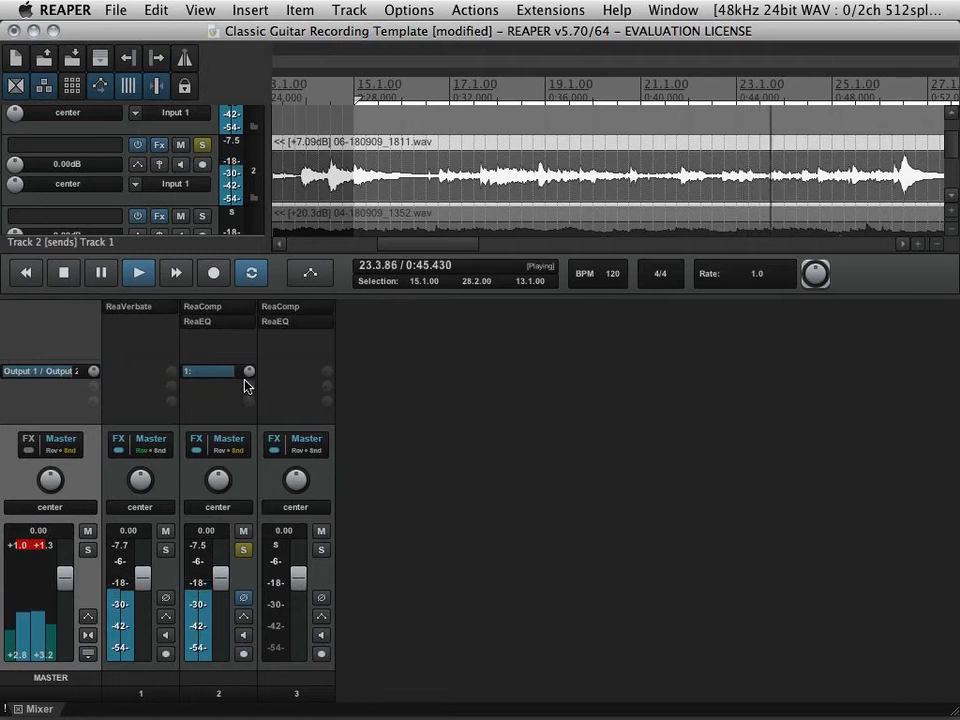
mouse_move(222, 578)
left_mouse_down()
mouse_move(223, 567)
mouse_move(225, 579)
left_mouse_up()
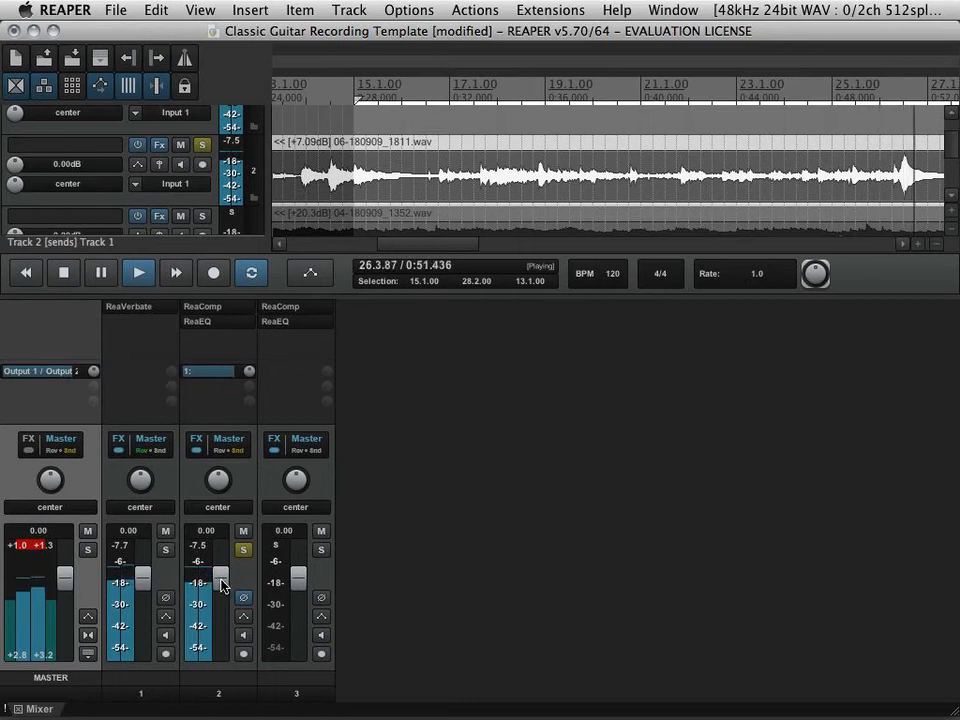
left_click_drag(221, 570, 224, 567)
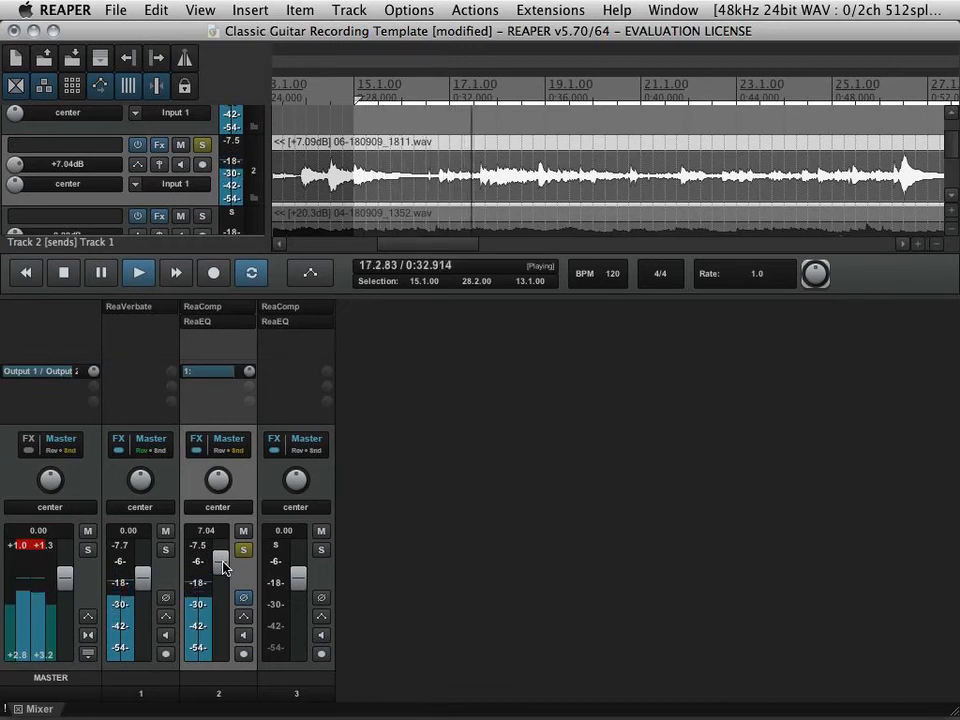
- Lower track 2's fader to 0.36 dB during playback and check the wet and dry levels in track 1's ReaVerbate
left_click_drag(223, 562, 223, 576)
left_click_drag(221, 585, 222, 582)
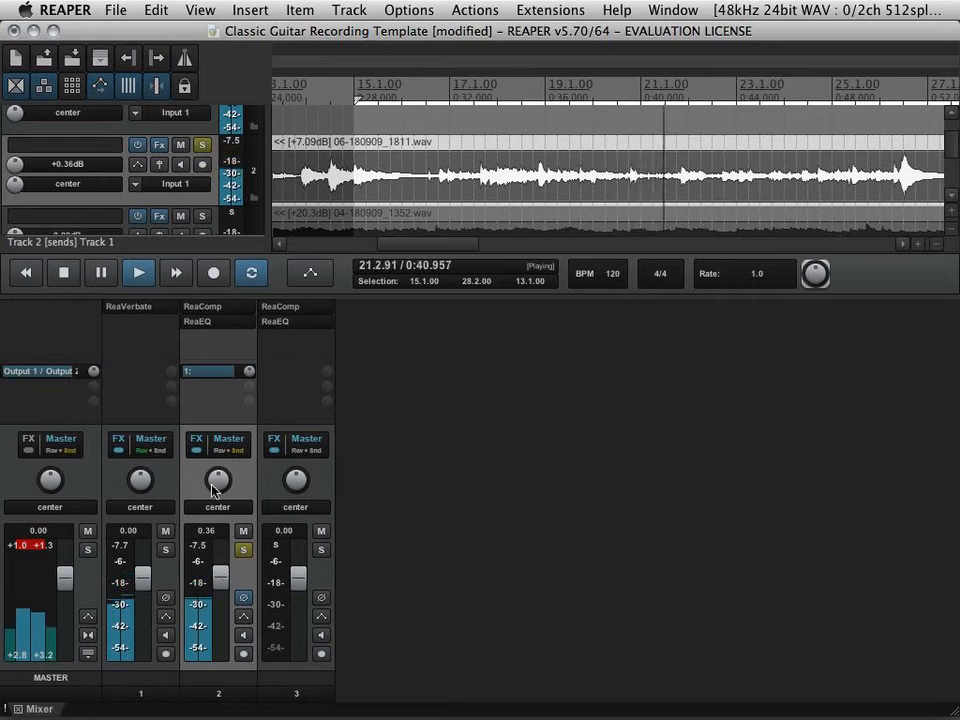
left_click(149, 309)
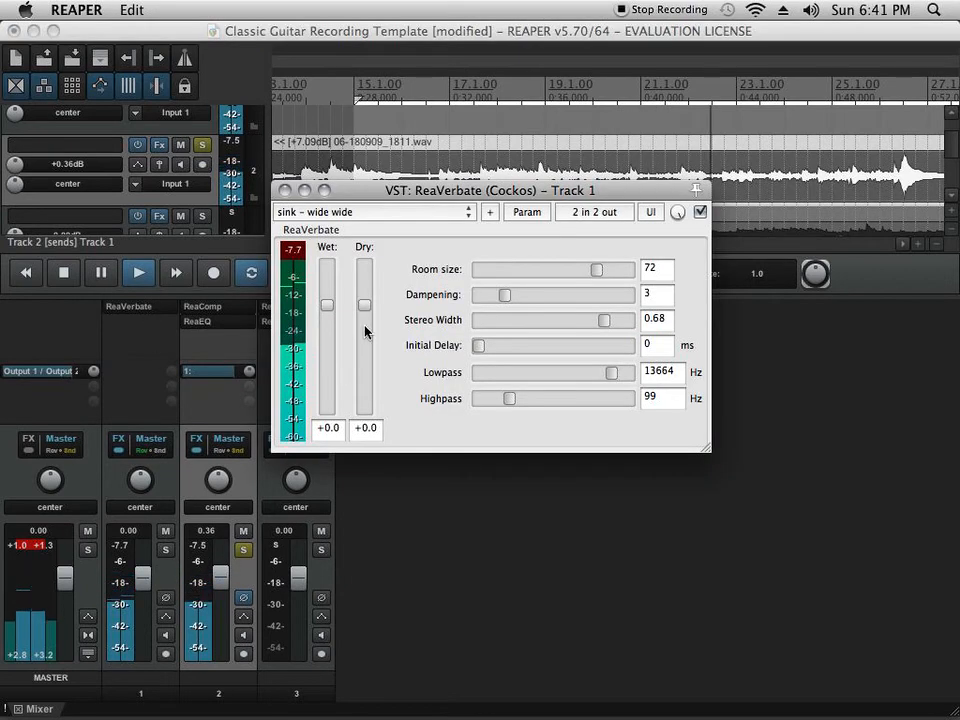
left_click(286, 190)
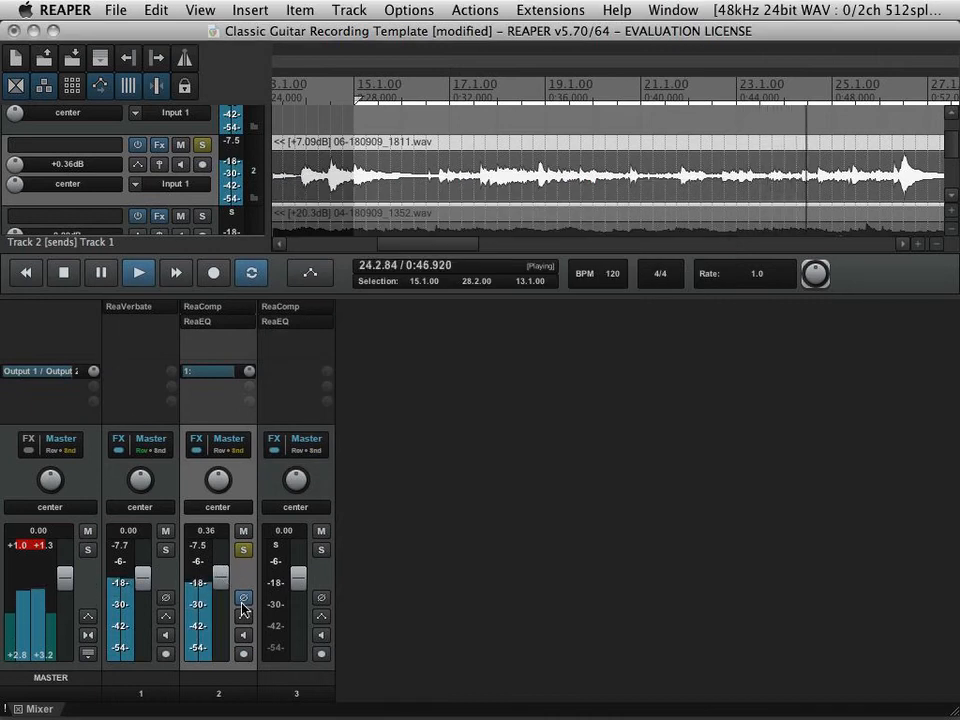
- Set track 2's fader to 0.00 dB, then pull it all the way down to -inf while the loop plays
mouse_move(226, 587)
left_mouse_down()
mouse_move(224, 604)
mouse_move(223, 581)
mouse_move(222, 595)
left_mouse_up()
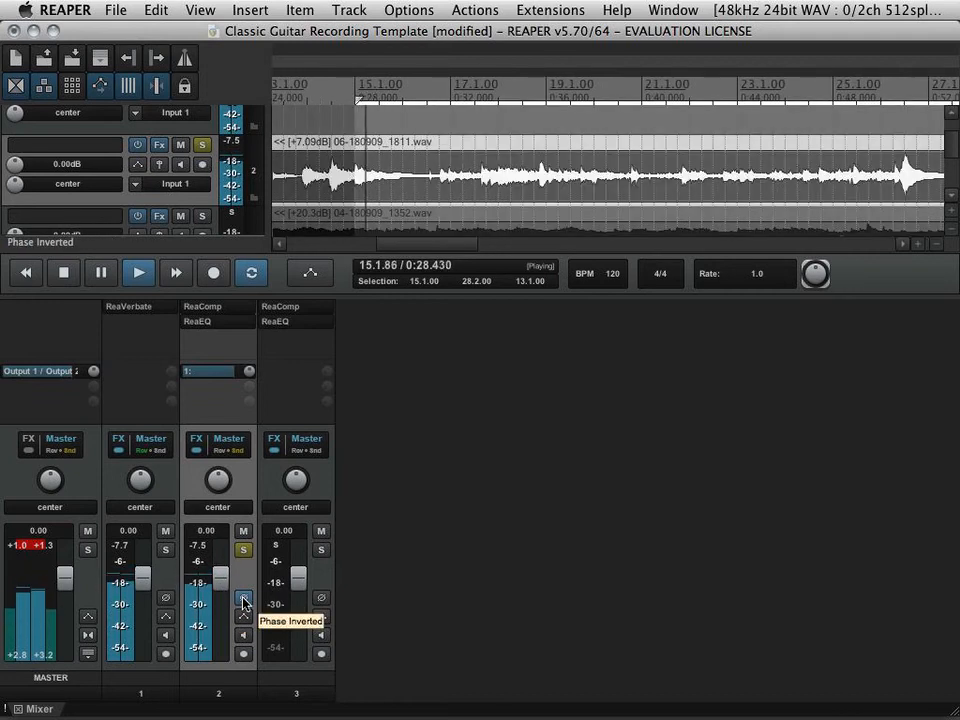
left_click(243, 599)
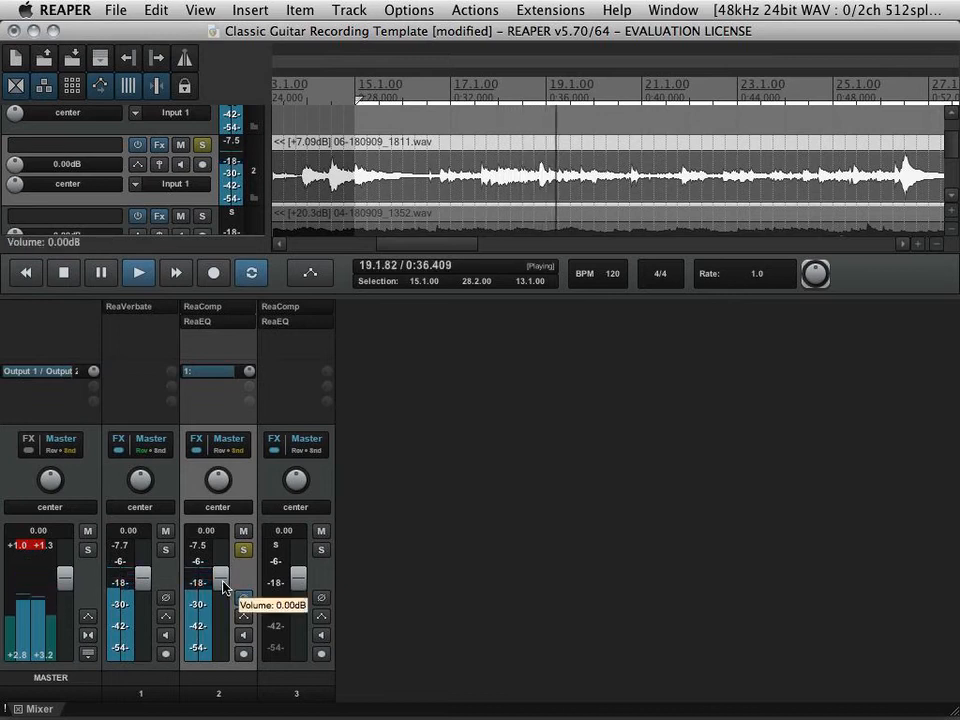
left_click_drag(222, 580, 228, 663)
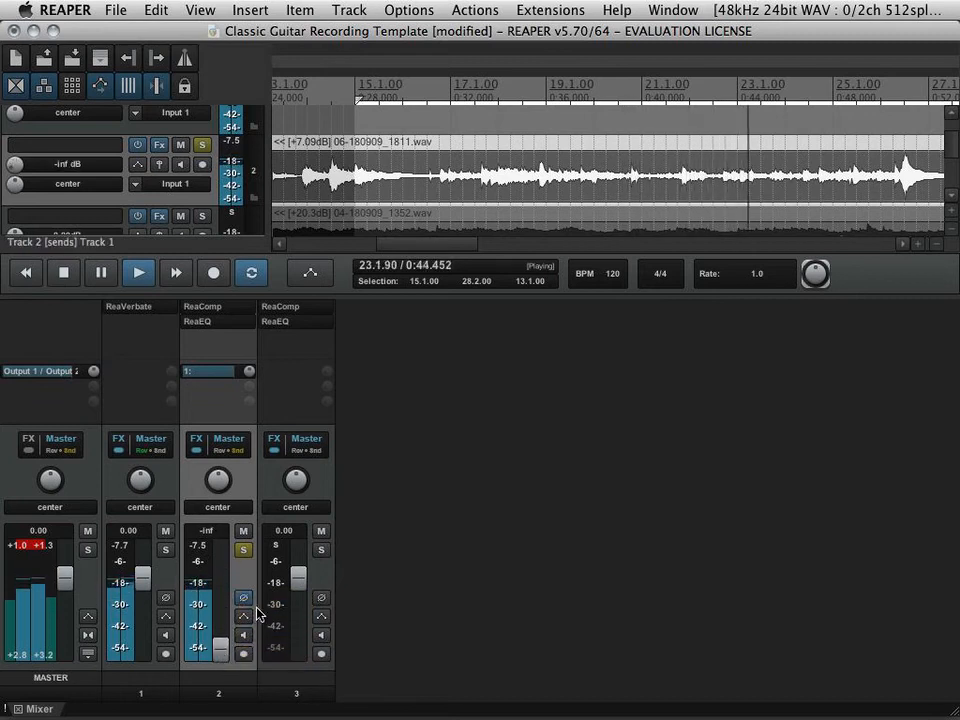
- Check the fader mode of track 2's send to track 1, then review track 1's ReaVerbate levels, closing both windows
left_click(225, 372)
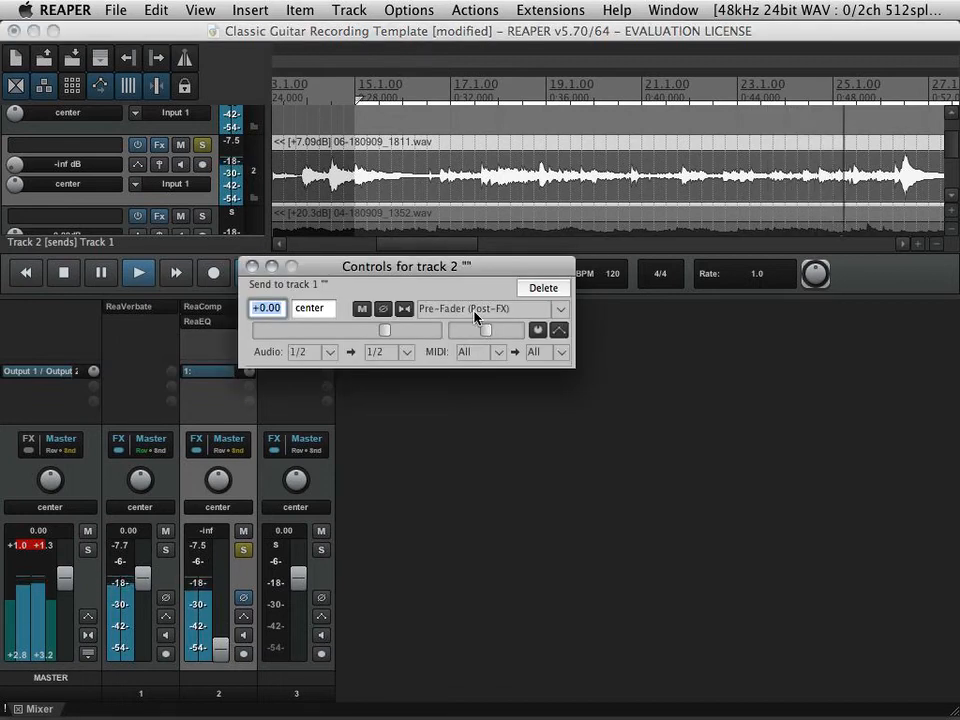
left_click(248, 267)
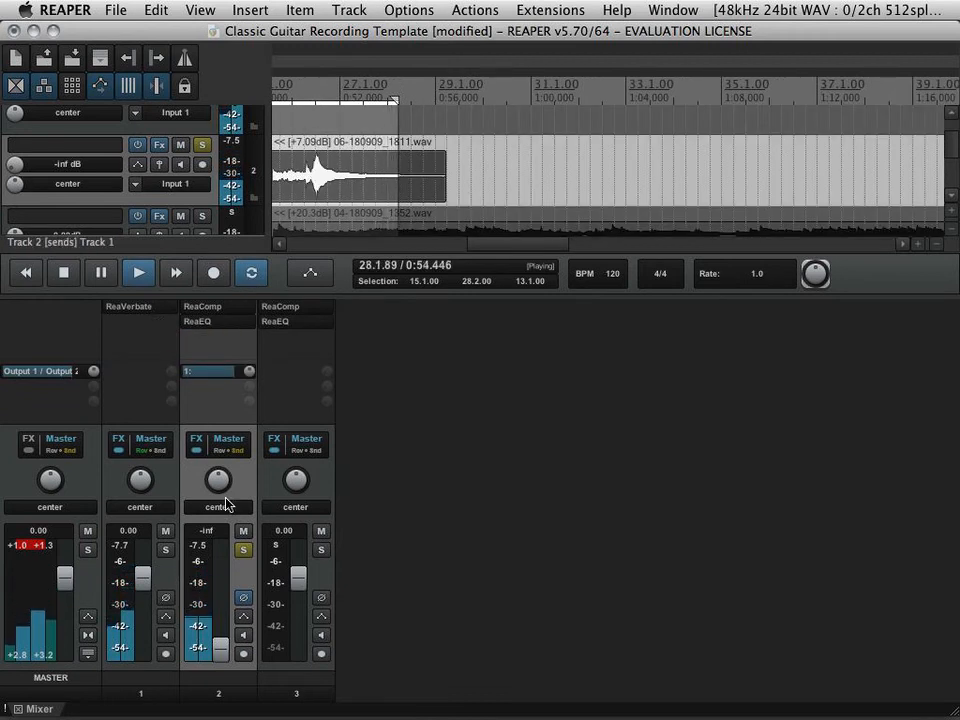
left_click(241, 599)
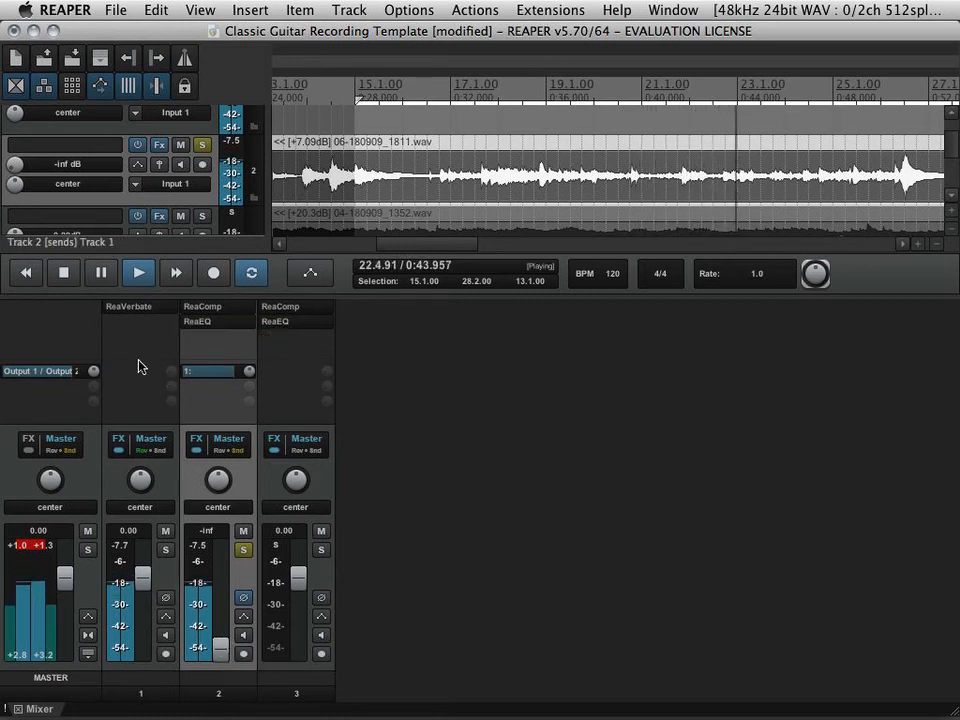
left_click(140, 308)
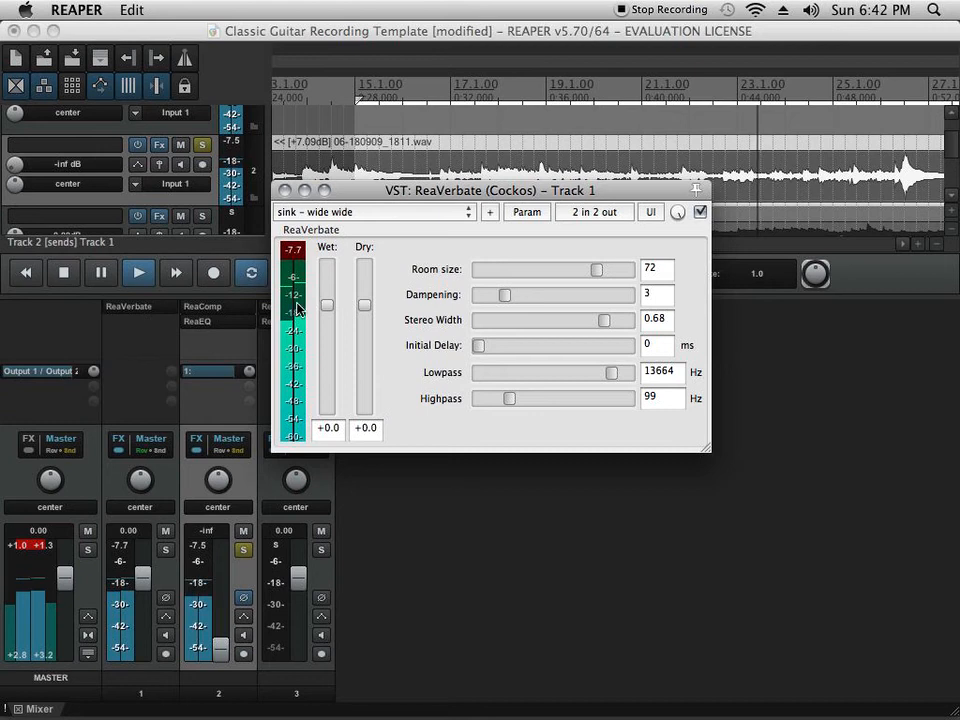
left_click(286, 190)
- Raise track 2's fader to -2.36 dB, reset it to 0.00 dB and lower it to -20.7 dB during playback
left_click_drag(220, 654, 222, 585)
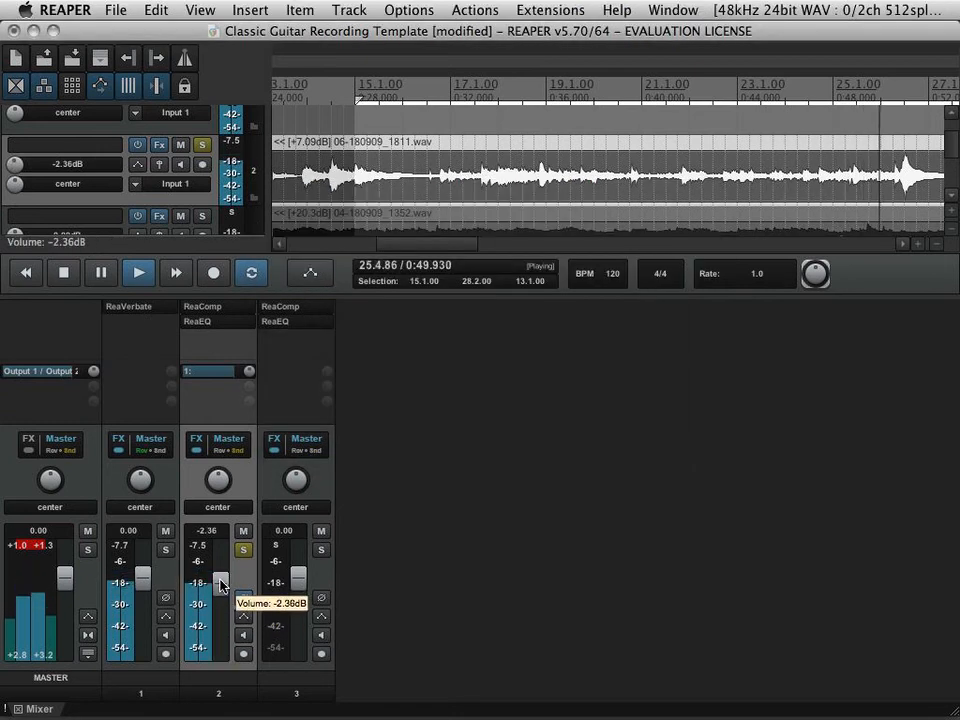
double_click(222, 585)
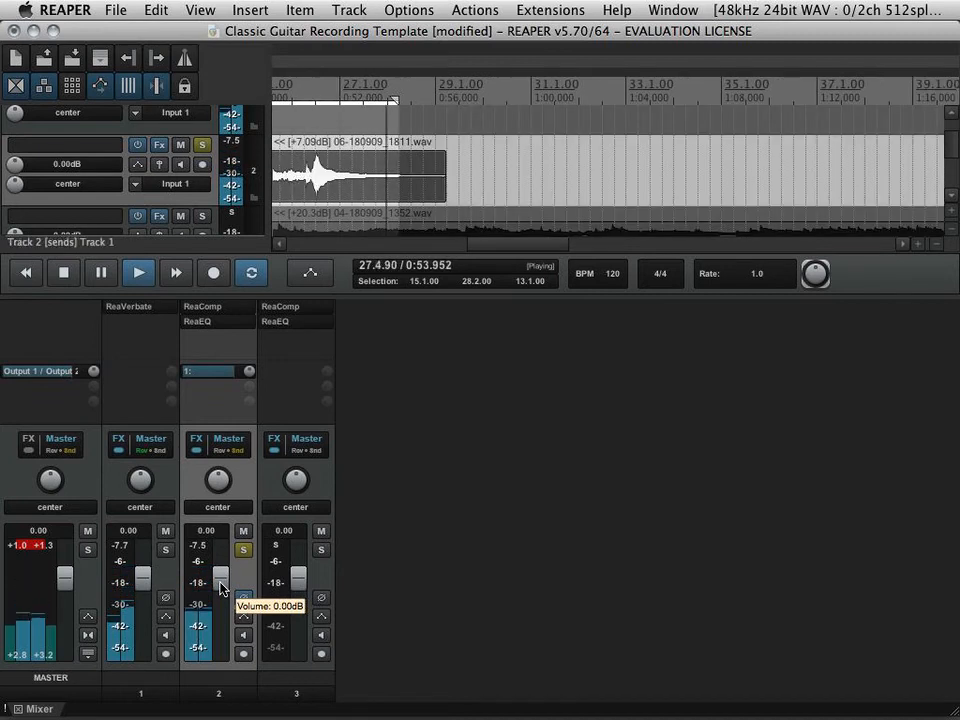
left_click_drag(222, 584, 222, 618)
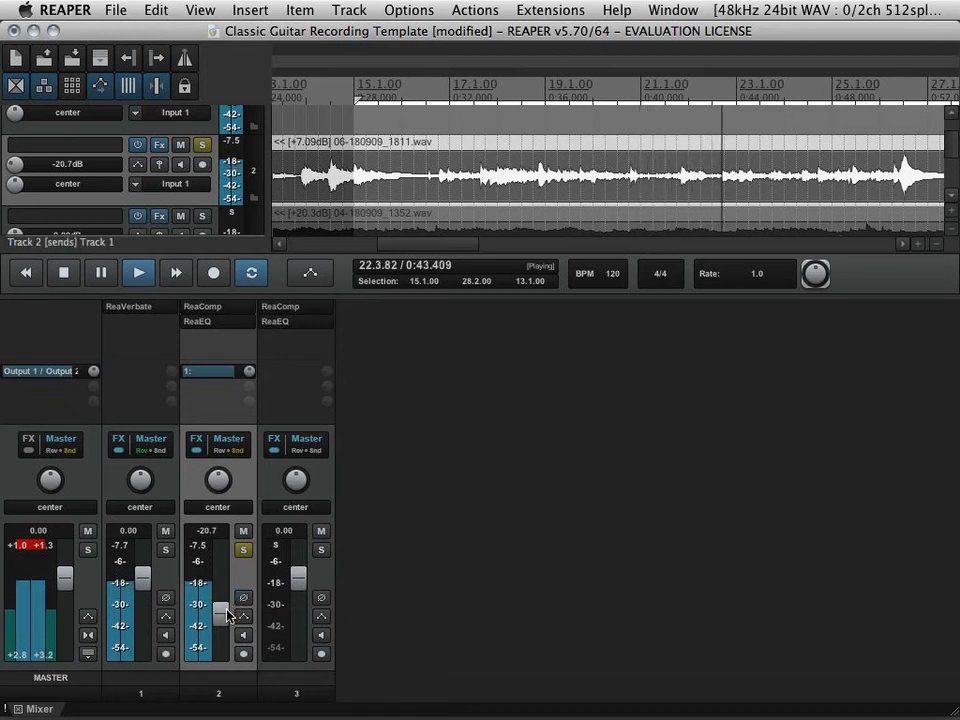
left_click(243, 598)
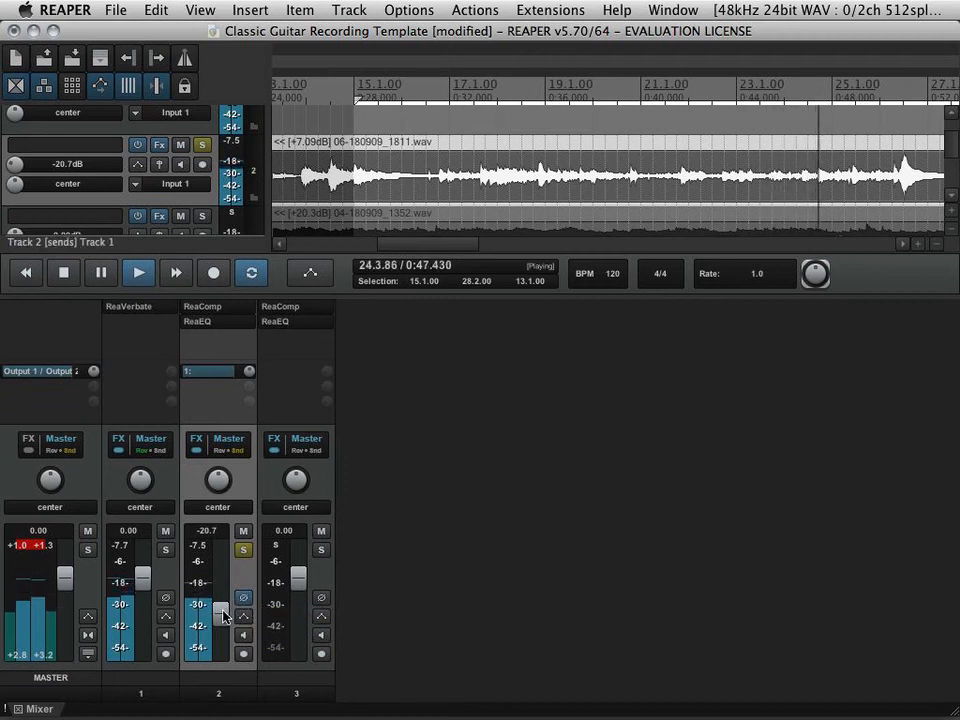
- Reset track 2's fader, raise it to 8.65 dB and pull it fully down to -inf during playback
double_click(222, 612)
mouse_move(222, 588)
left_mouse_down()
mouse_move(225, 606)
mouse_move(220, 567)
left_mouse_up()
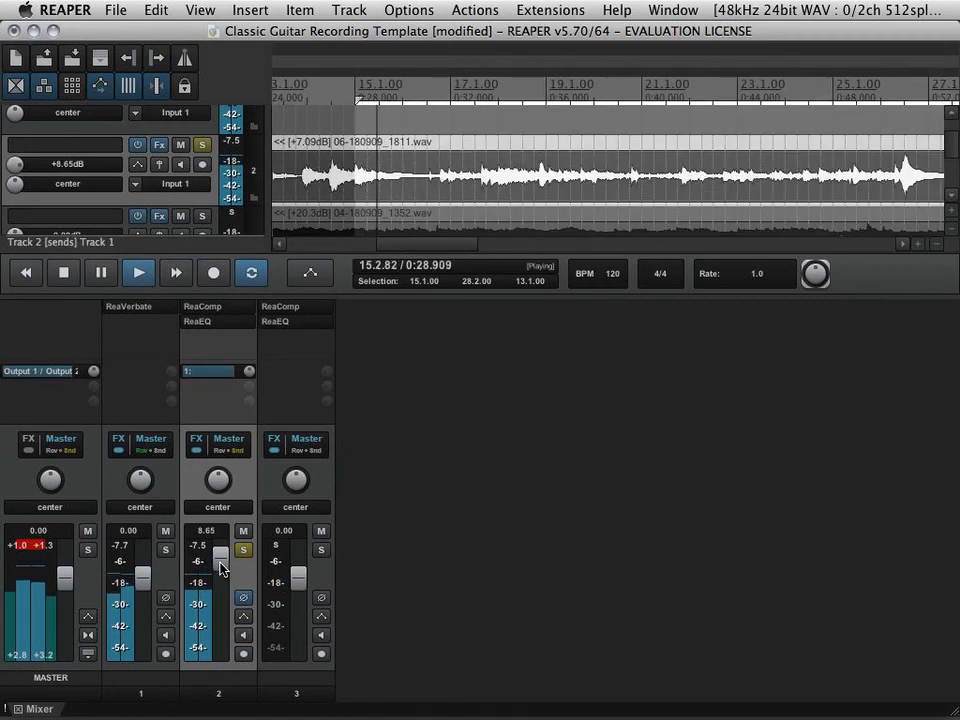
left_click_drag(222, 568, 224, 659)
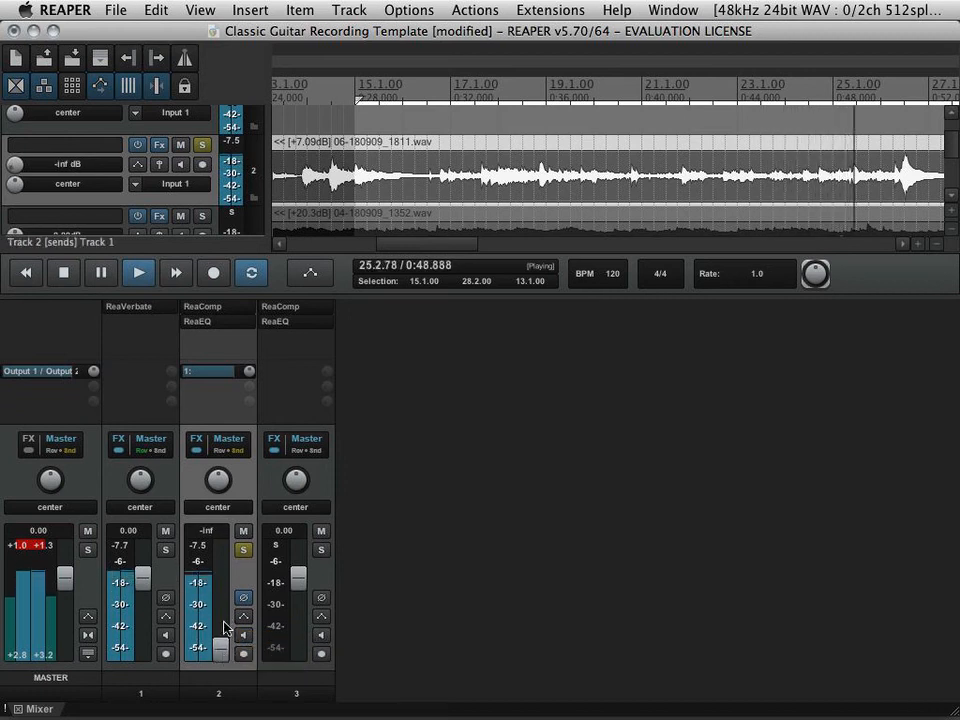
- Bring track 2's fader up to 7.37 dB, ease it to 6.20 dB and lower it to -12.4 dB
left_click_drag(222, 660, 224, 568)
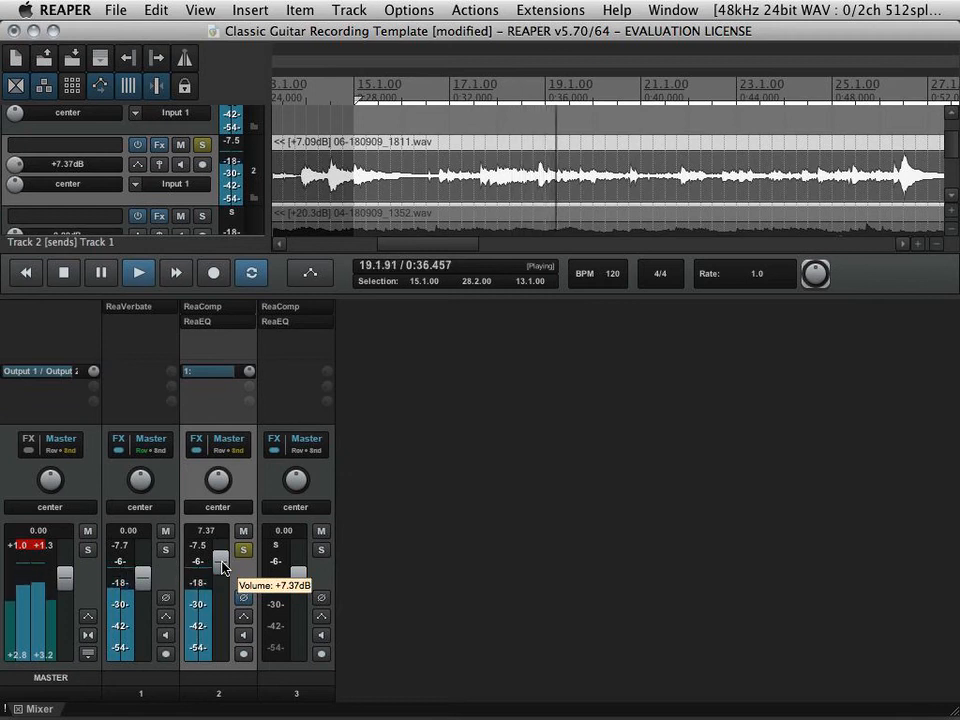
left_click_drag(223, 567, 226, 572)
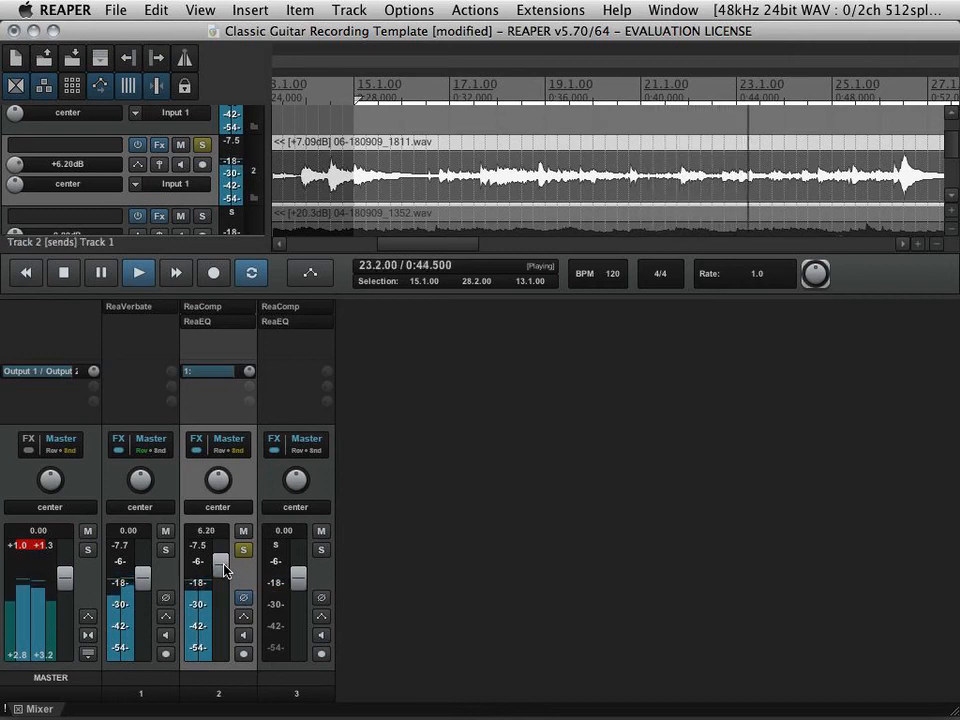
left_click_drag(226, 571, 221, 609)
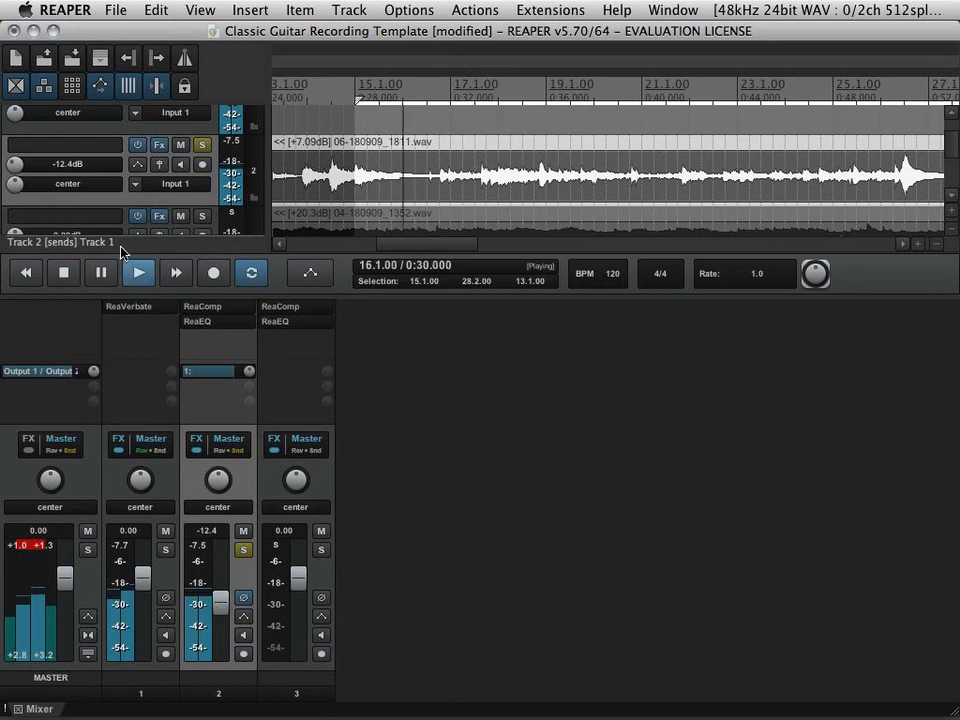
- Review track 1's ReaVerbate wet and dry levels, then raise track 2's fader to 4.92 dB and reset it to 0.00 dB
left_click(163, 308)
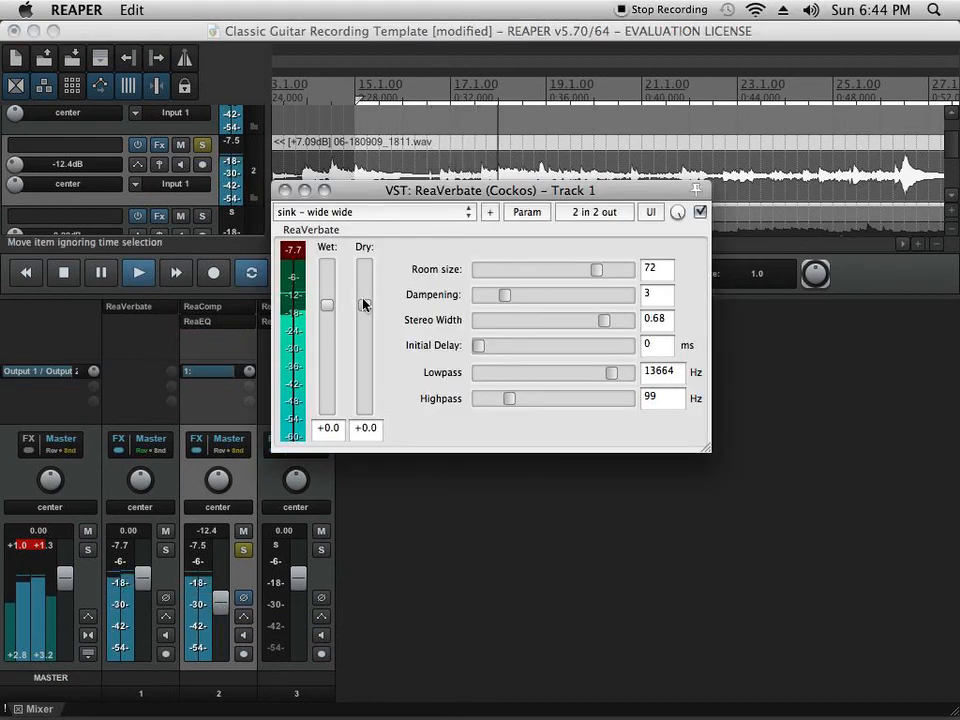
left_click(286, 190)
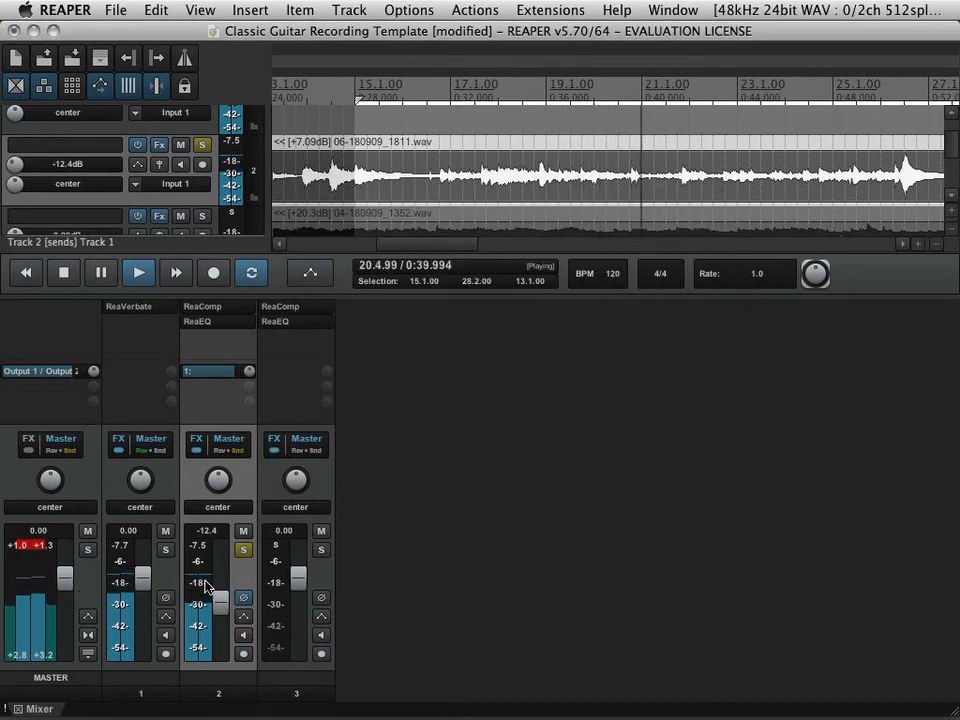
left_click_drag(216, 600, 225, 570)
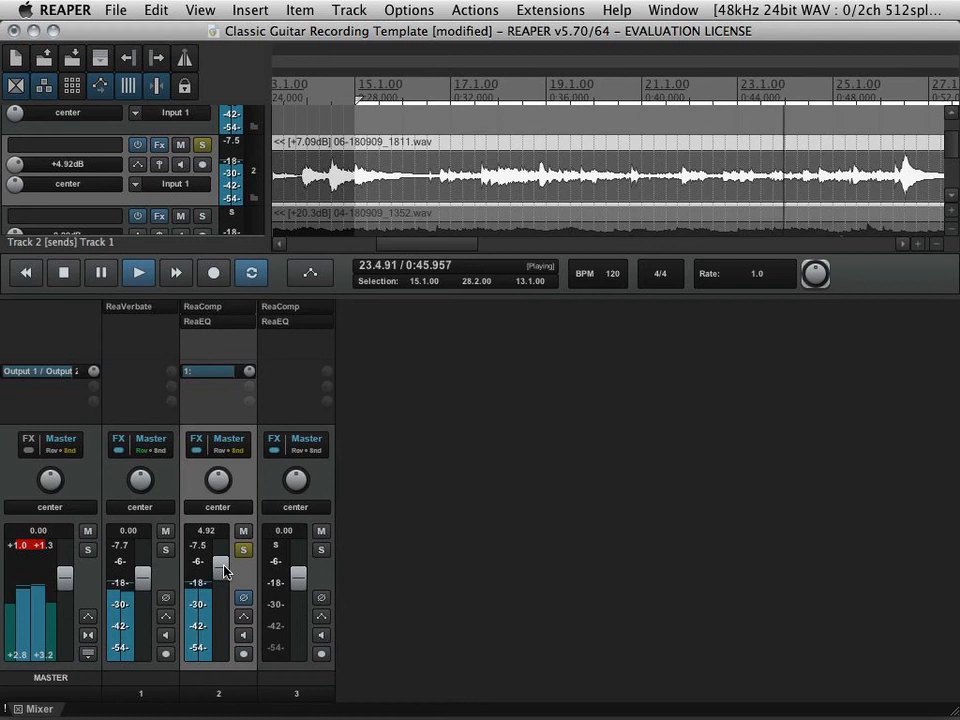
double_click(222, 569)
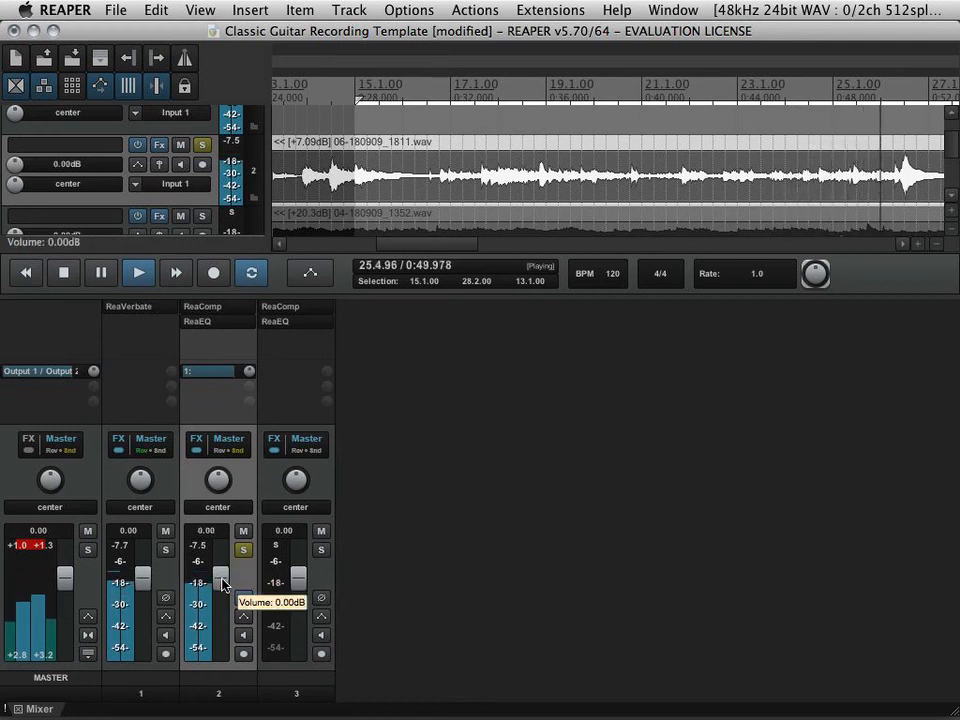
- Raise track 2's fader to 3.80 dB, reset it, then lower it to -8.59 dB and on down to -inf
left_click_drag(221, 577, 225, 574)
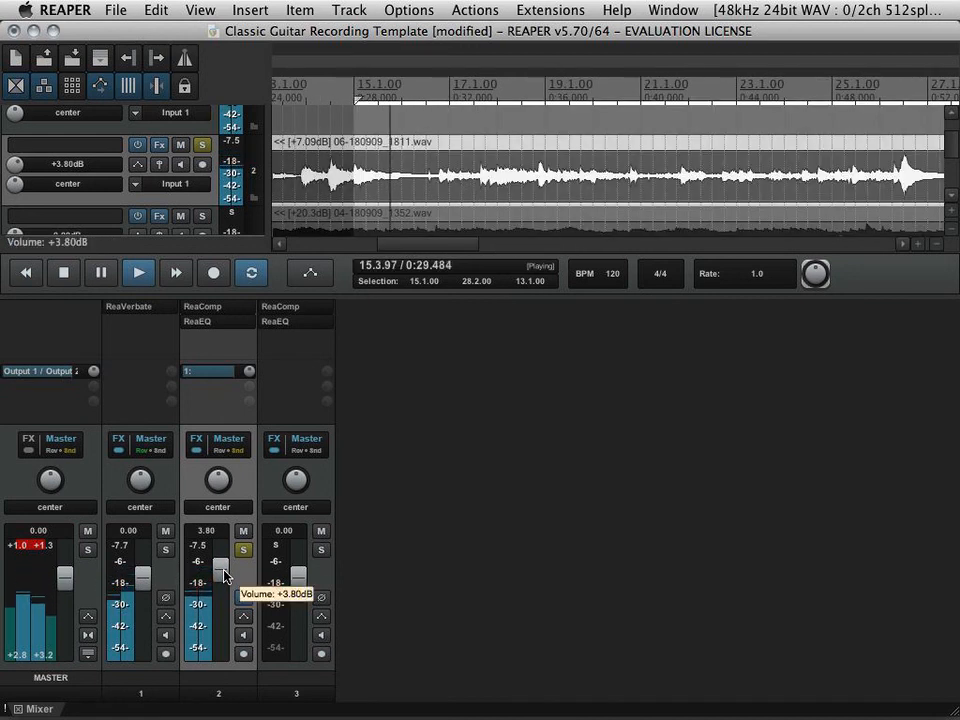
double_click(225, 575)
left_click_drag(223, 575, 219, 593)
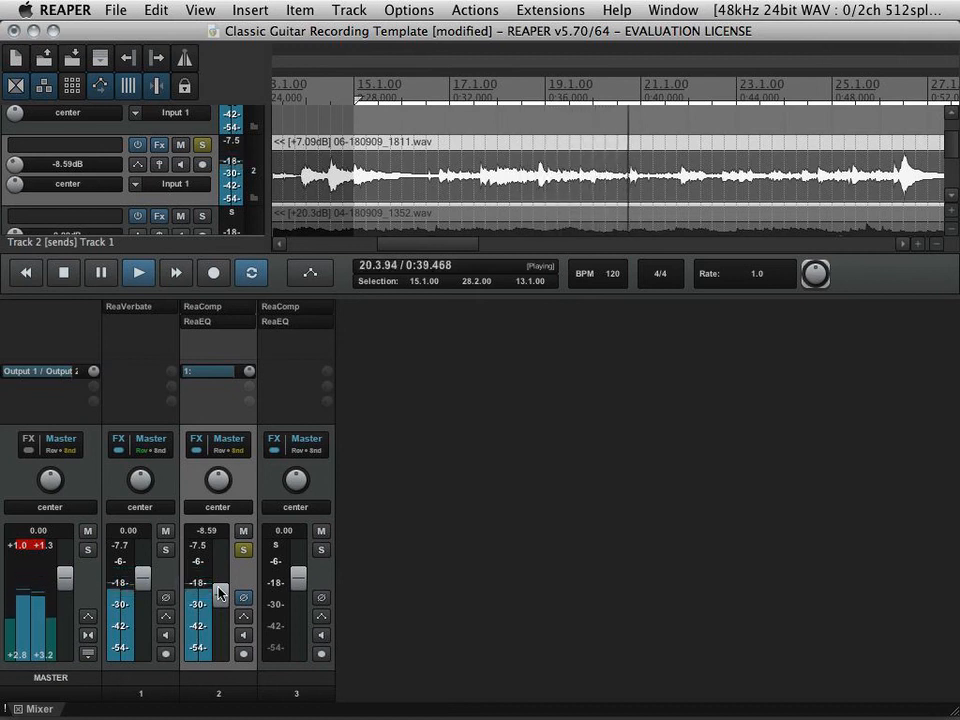
left_click_drag(220, 594, 219, 662)
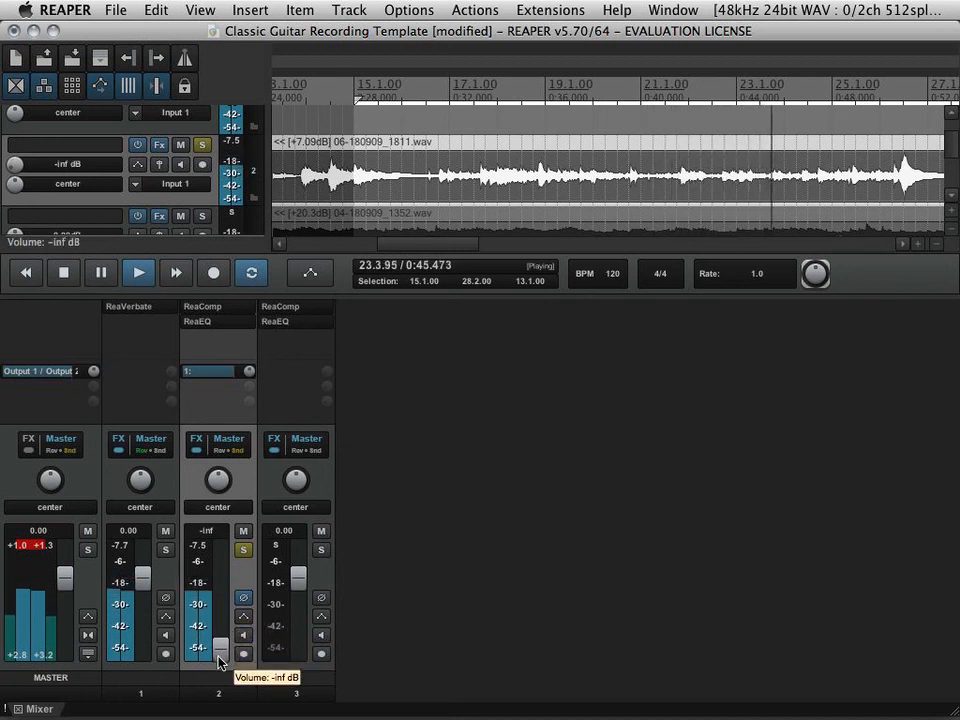
- Bring track 2's fader back to 0.00 dB, lower it to -7.56 dB and reset it to 0.00 dB
left_click_drag(219, 661, 222, 585)
double_click(220, 588)
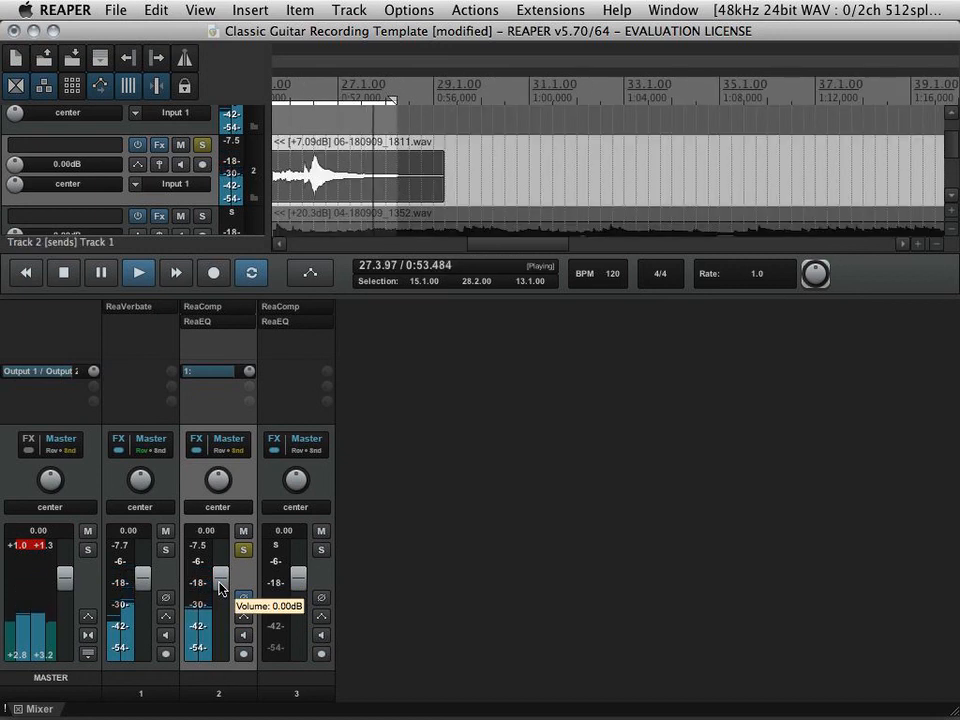
left_click_drag(220, 588, 219, 598)
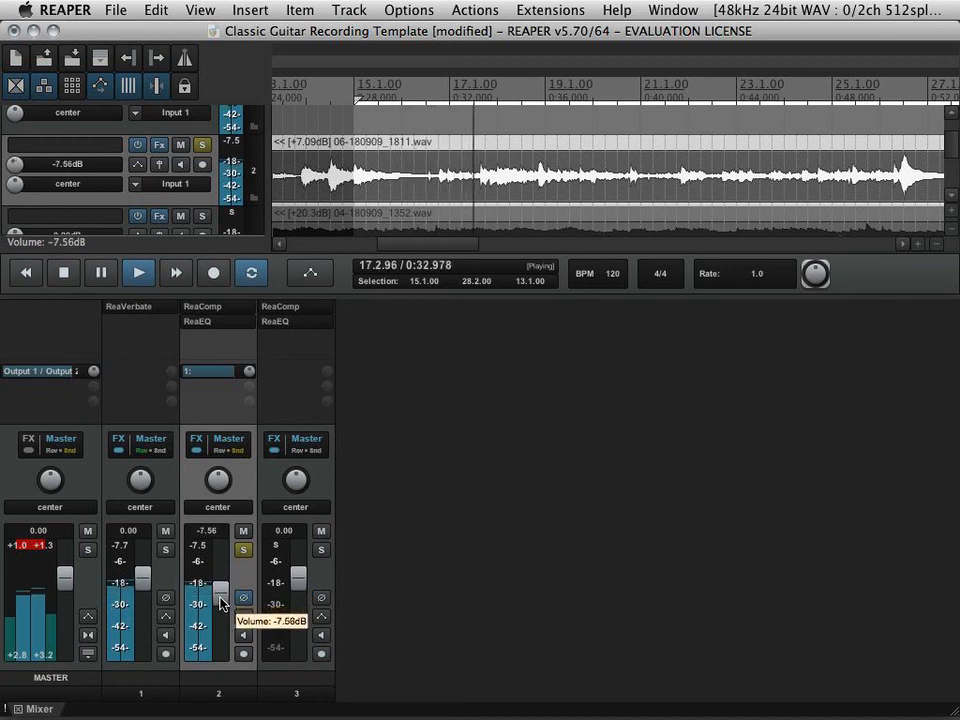
double_click(220, 601)
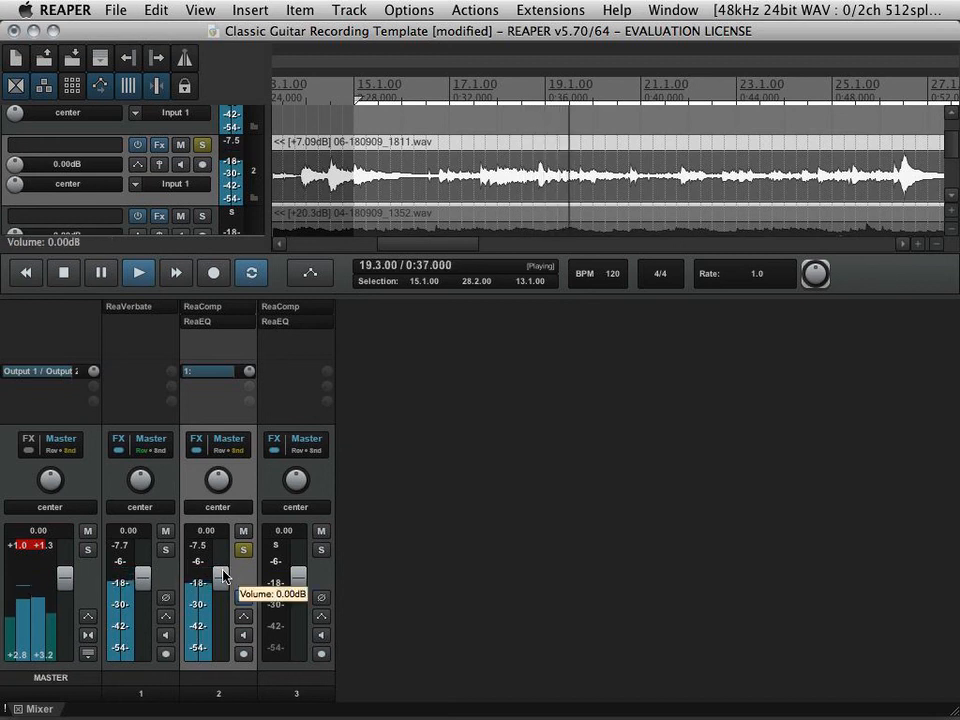
- Raise track 2's fader to 4.62 dB and the master fader to 2.57 dB, ending with playback stopped
mouse_move(222, 576)
left_mouse_down()
mouse_move(223, 600)
mouse_move(225, 562)
left_mouse_up()
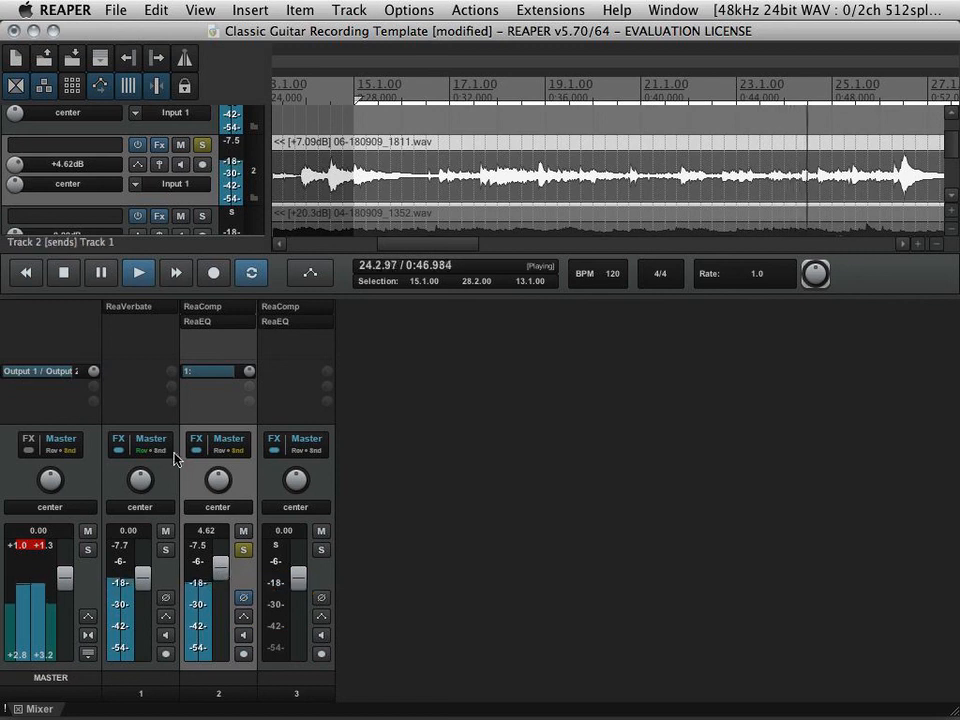
left_click_drag(64, 579, 65, 573)
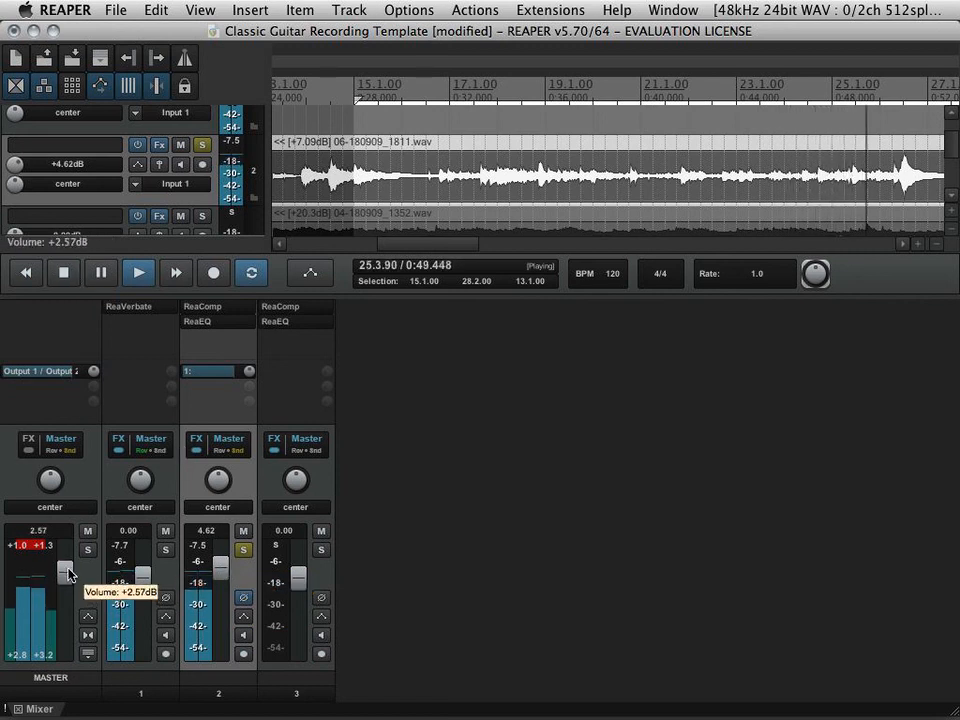
left_click(62, 272)
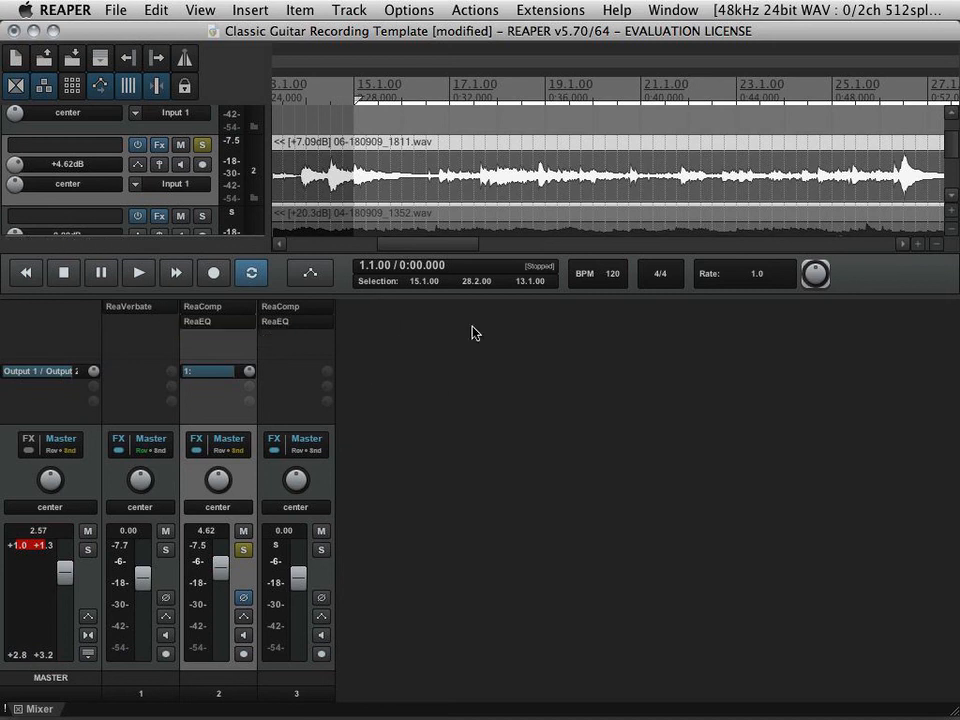
- Review track 1's ReaVerbate wet and dry levels, close its window and open the controls of track 2's send to track 1
left_click(140, 313)
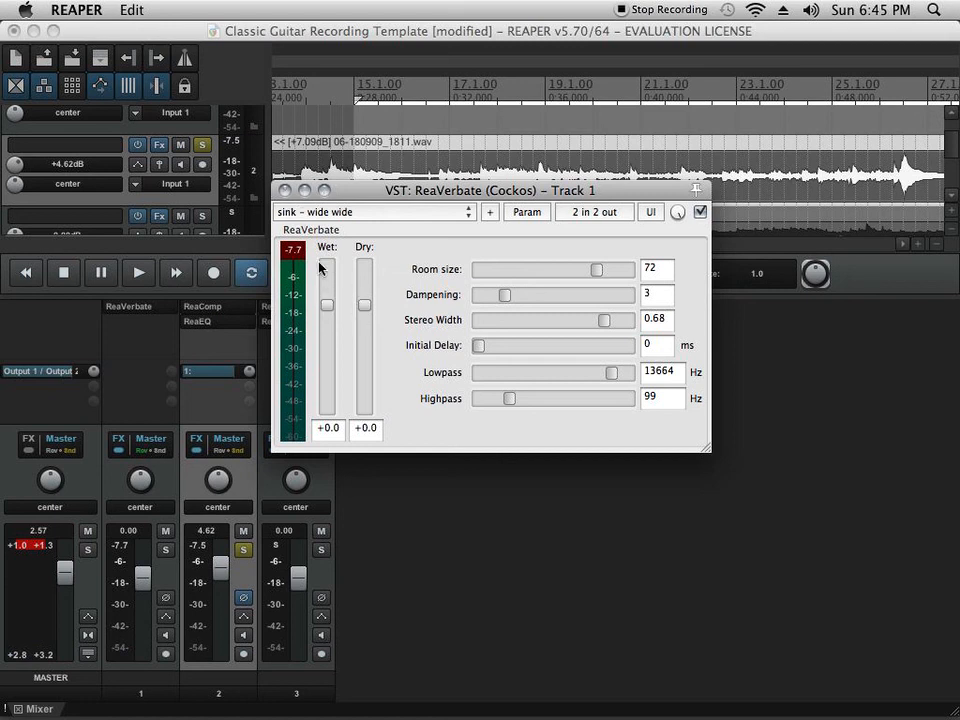
left_click(286, 190)
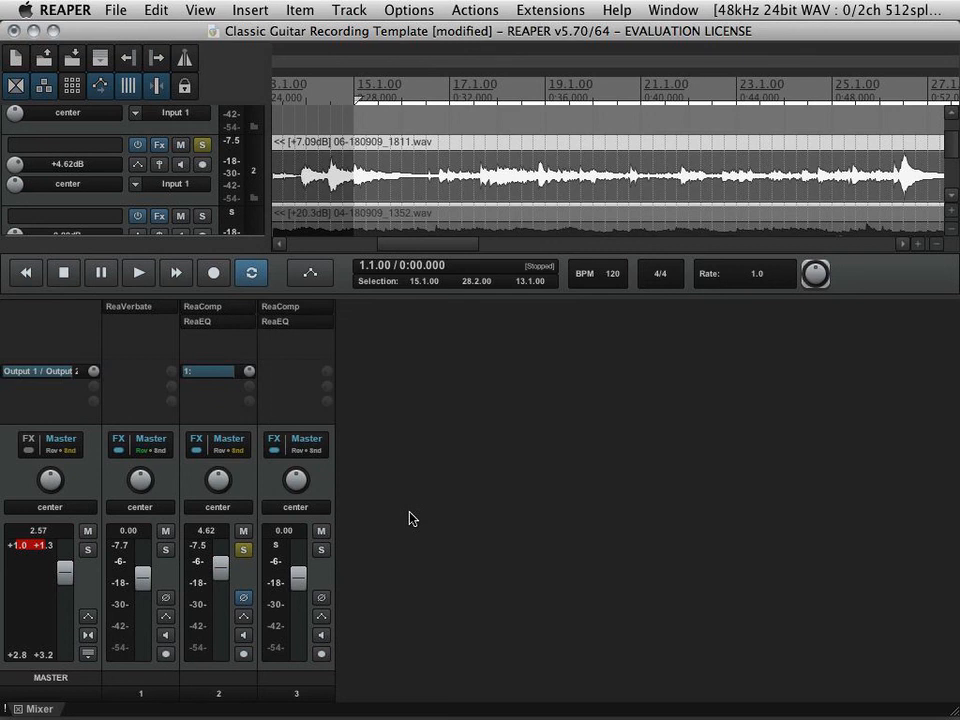
left_click(225, 371)
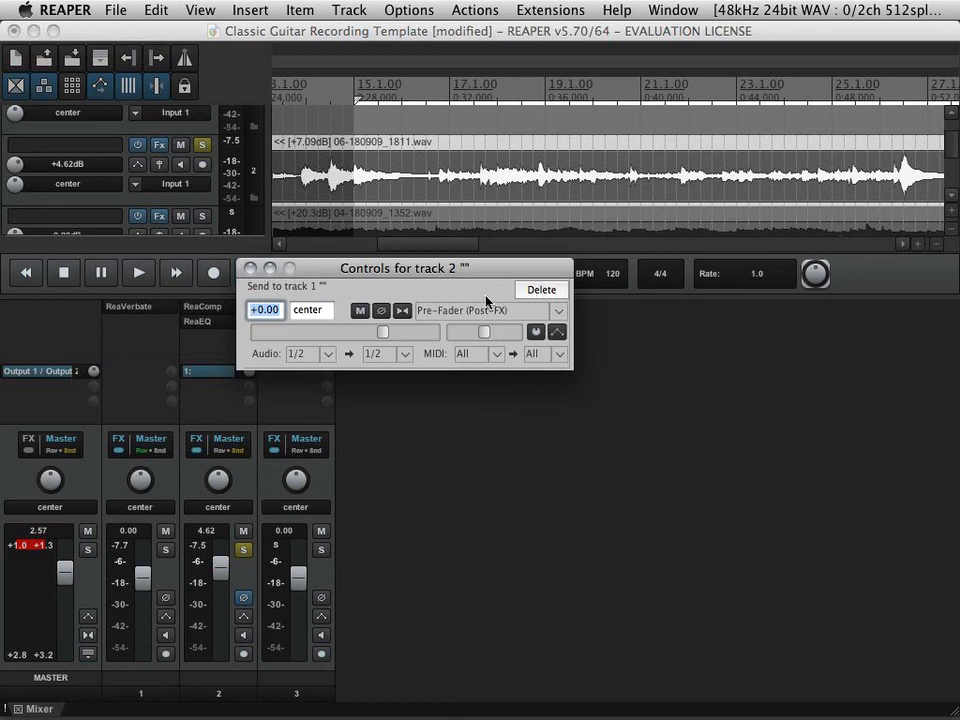
- Review the mode options of track 2's send to track 1, keep Pre-Fader (Post-FX) selected and close the send controls
left_click(251, 269)
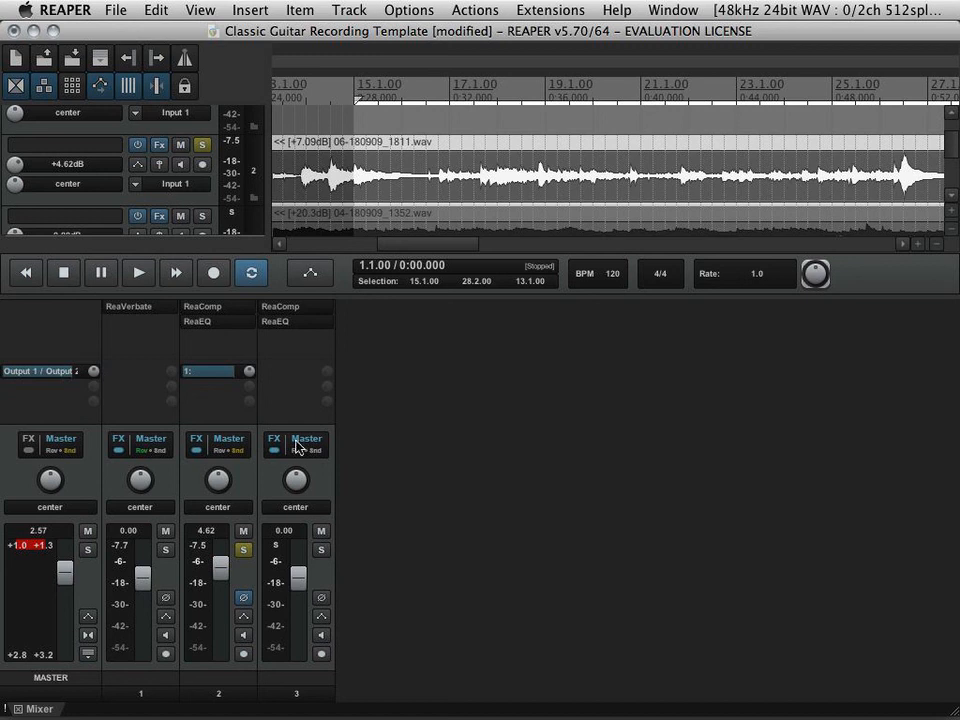
left_click(211, 373)
left_click(426, 315)
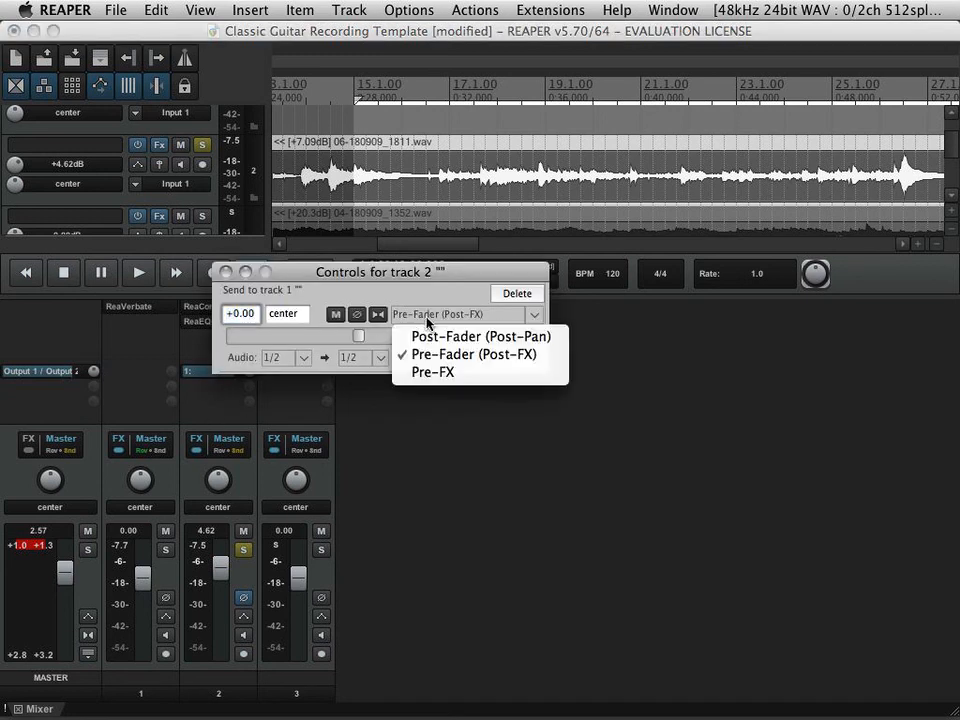
left_click(442, 355)
left_click(227, 270)
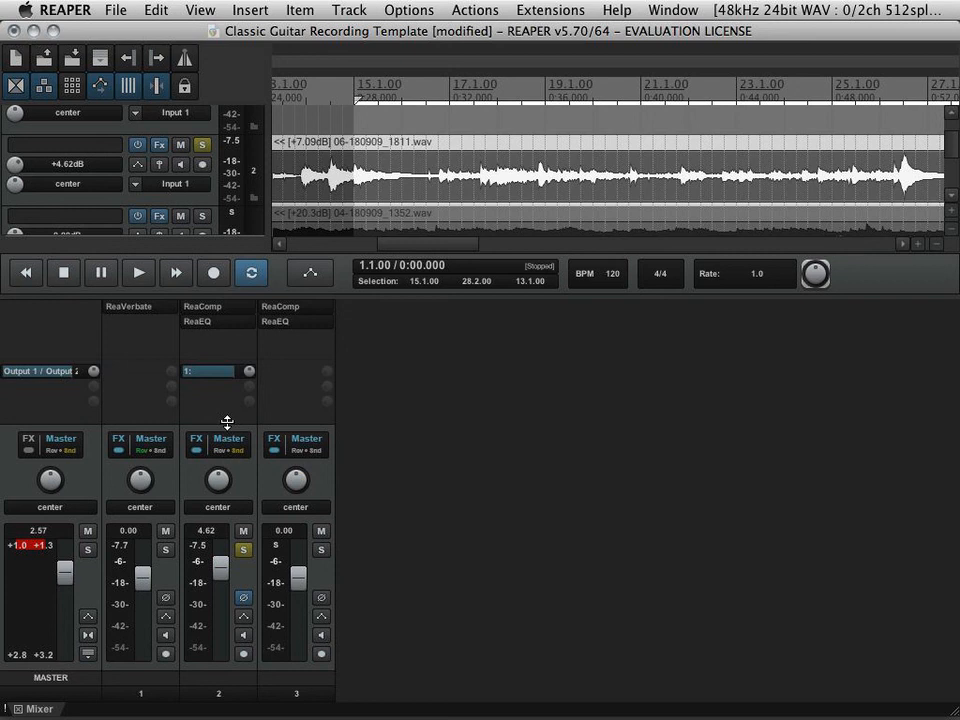
- Review the ReaVerbate settings on track 1 once more and close the plug-in window
left_click(159, 308)
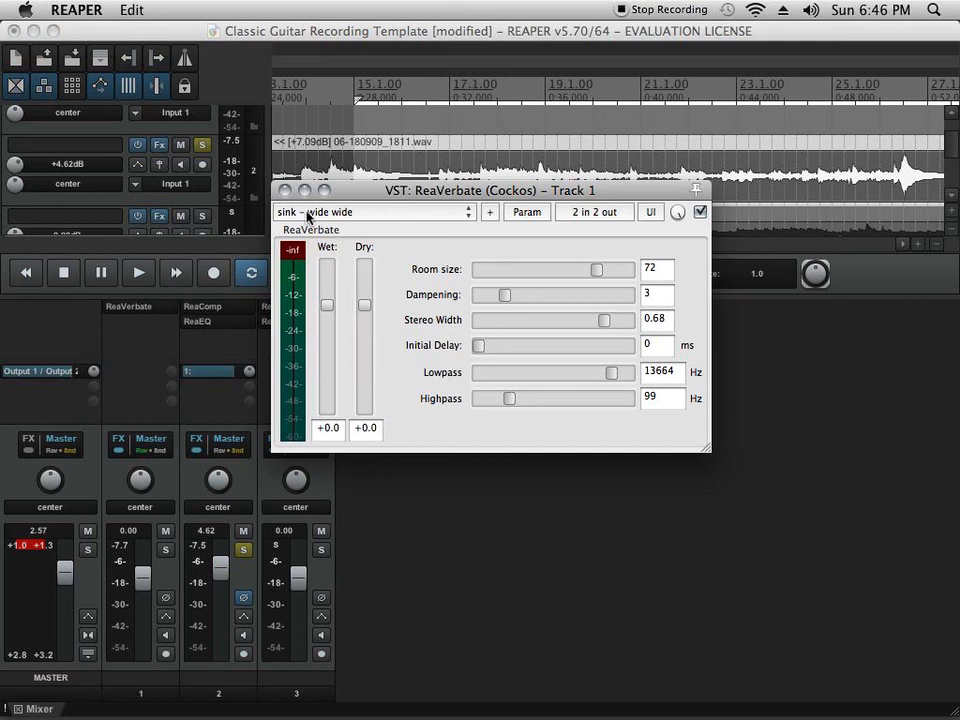
left_click(285, 190)
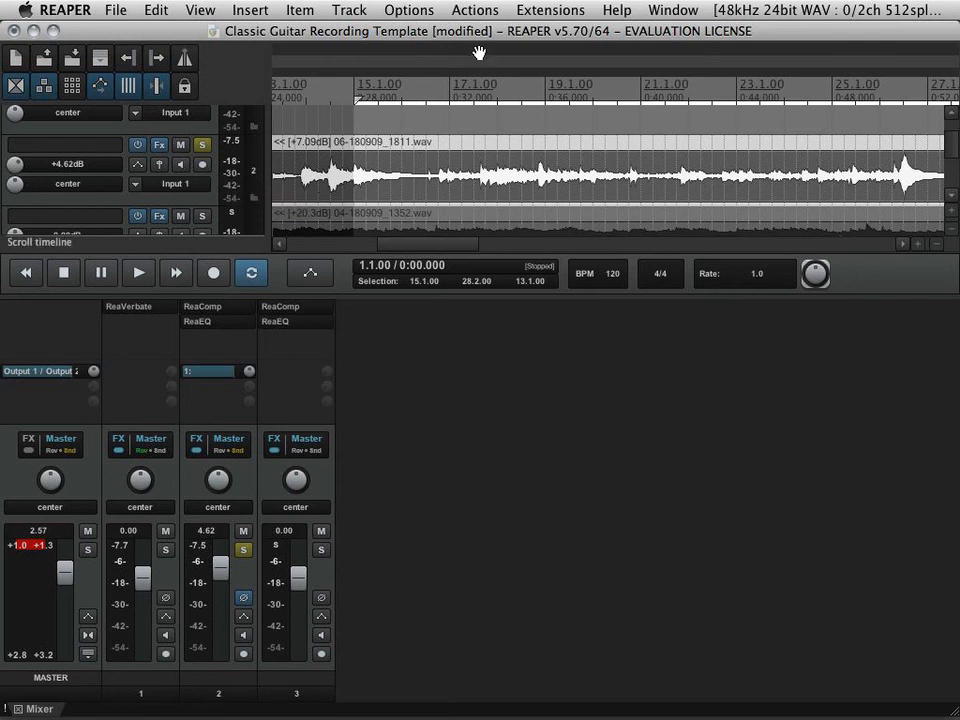
left_click_drag(602, 33, 603, 43)
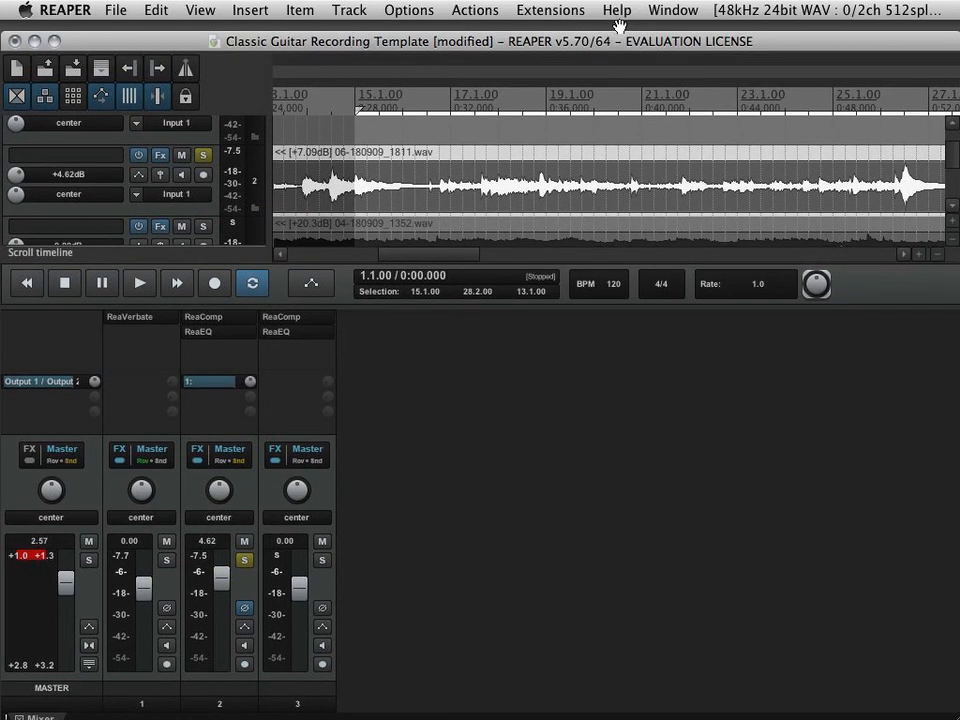